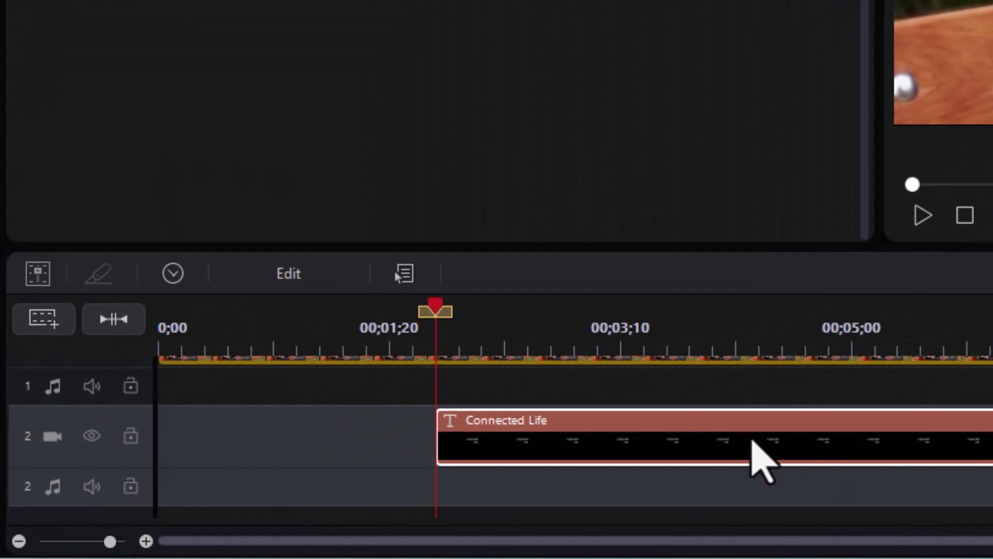
Step: Open the Connected Life title for editing and try several character presets, finishing with the gold gradient preset
left_click(292, 277)
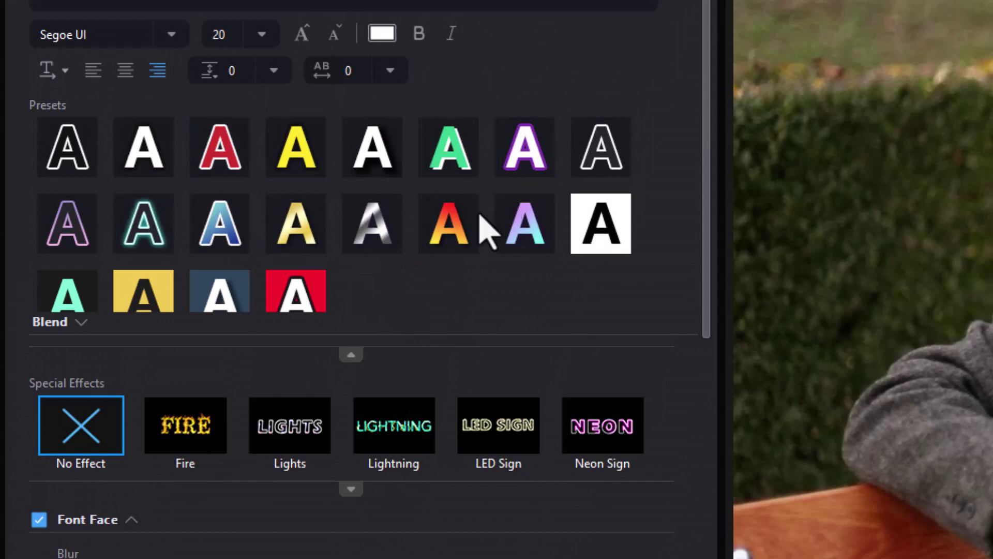
left_click(302, 246)
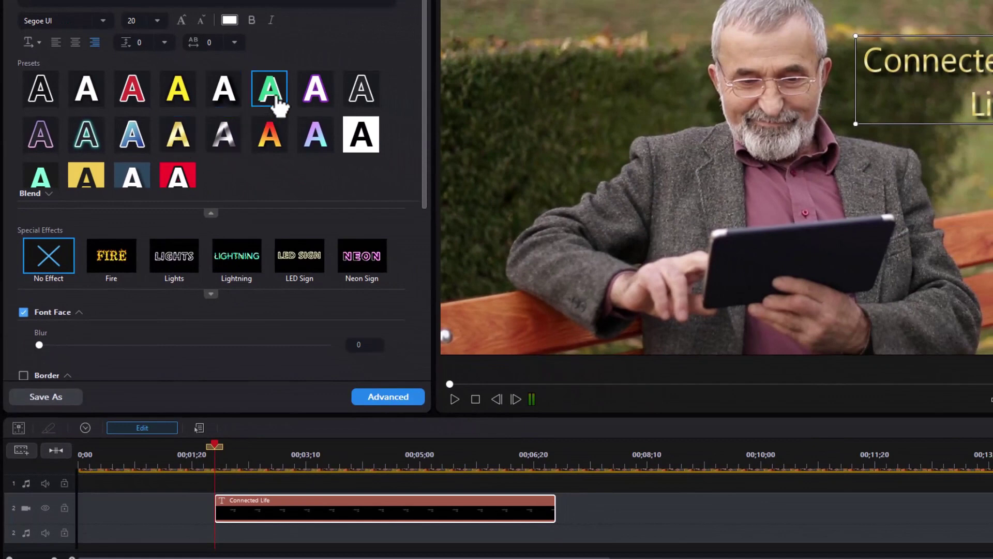
left_click(293, 105)
left_click(279, 138)
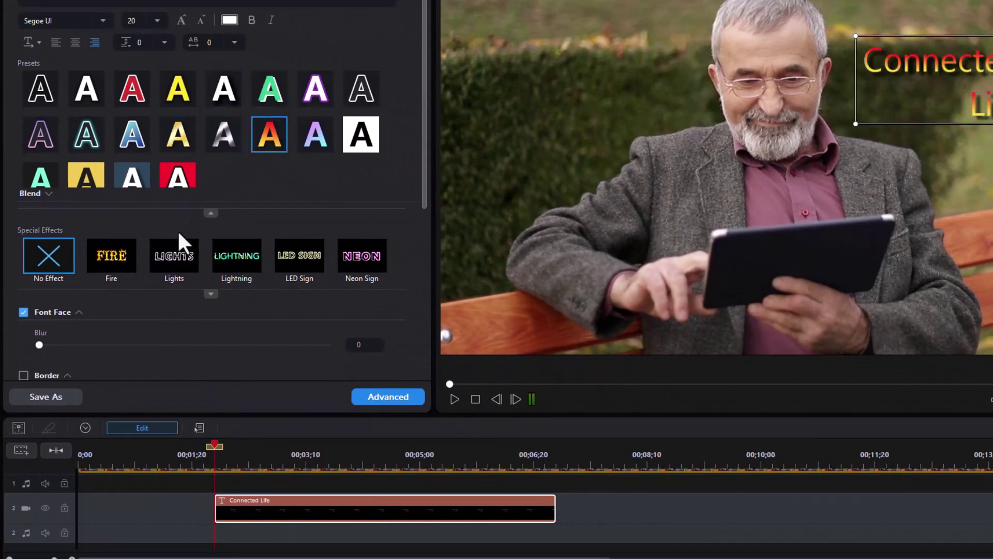
left_click(174, 143)
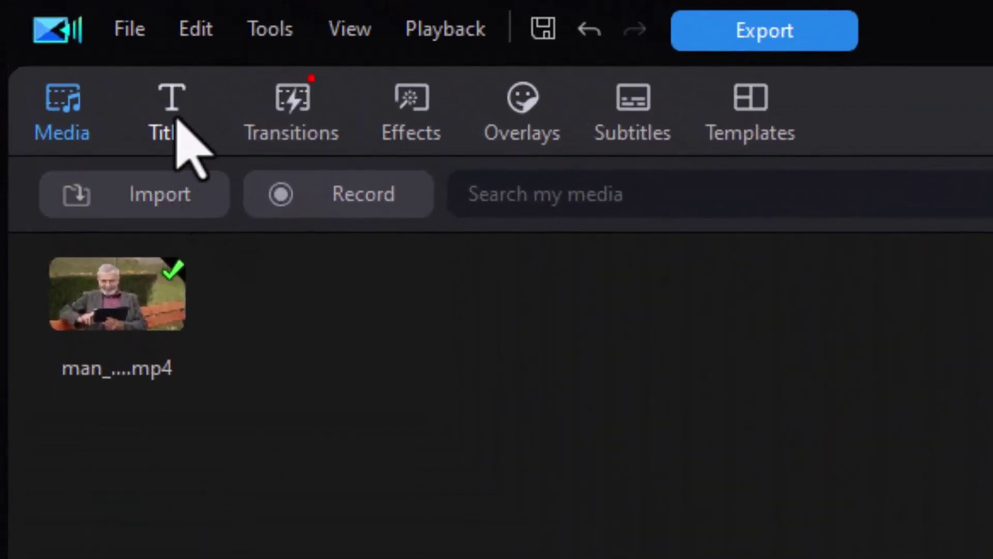
Step: Show the Social Media category of the Titles library and widen the library area to enlarge the thumbnails
left_click(63, 0)
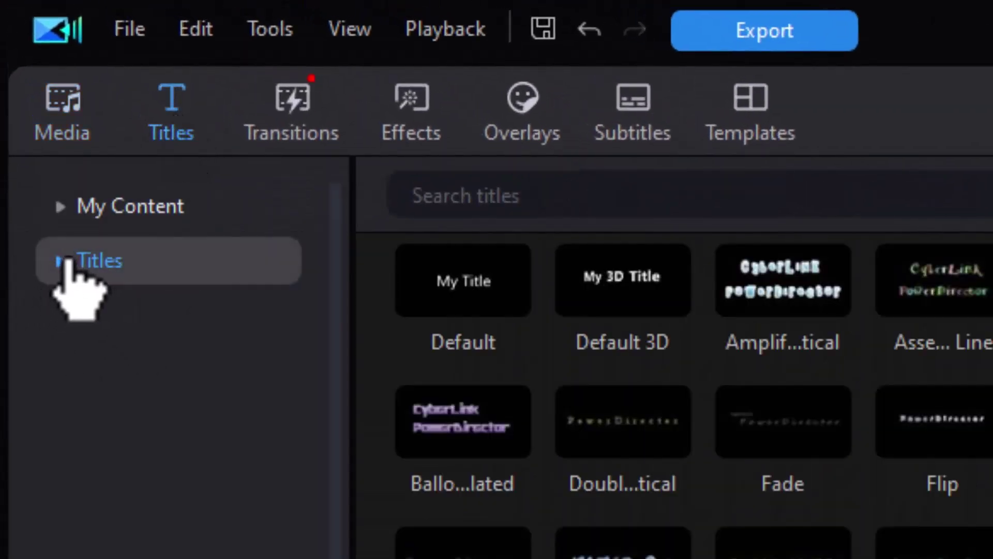
left_click(60, 262)
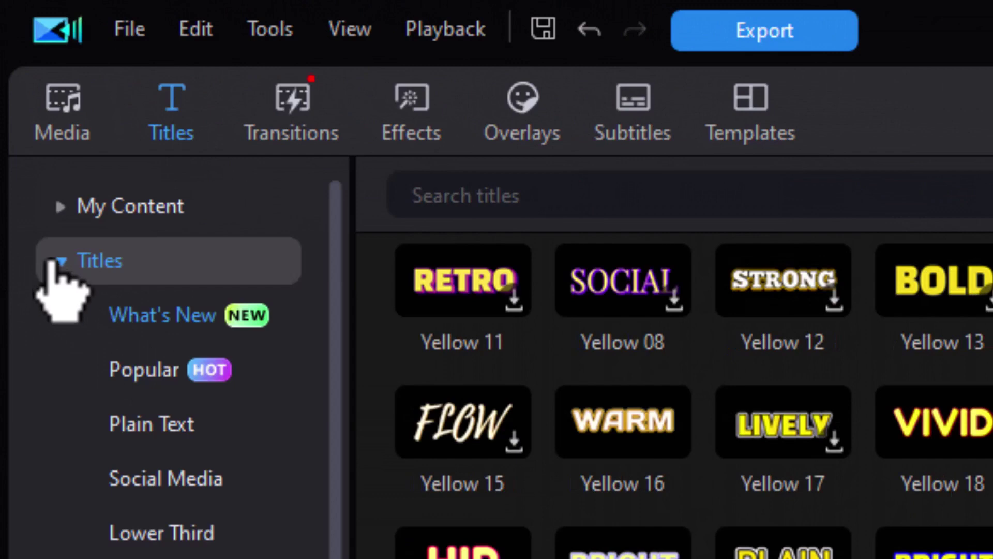
left_click(216, 478)
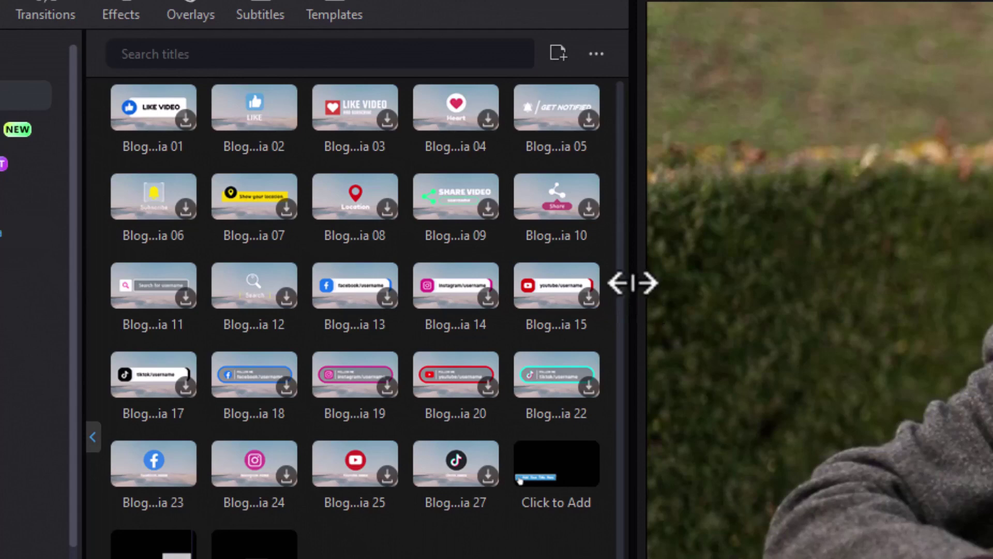
left_click_drag(637, 300, 969, 299)
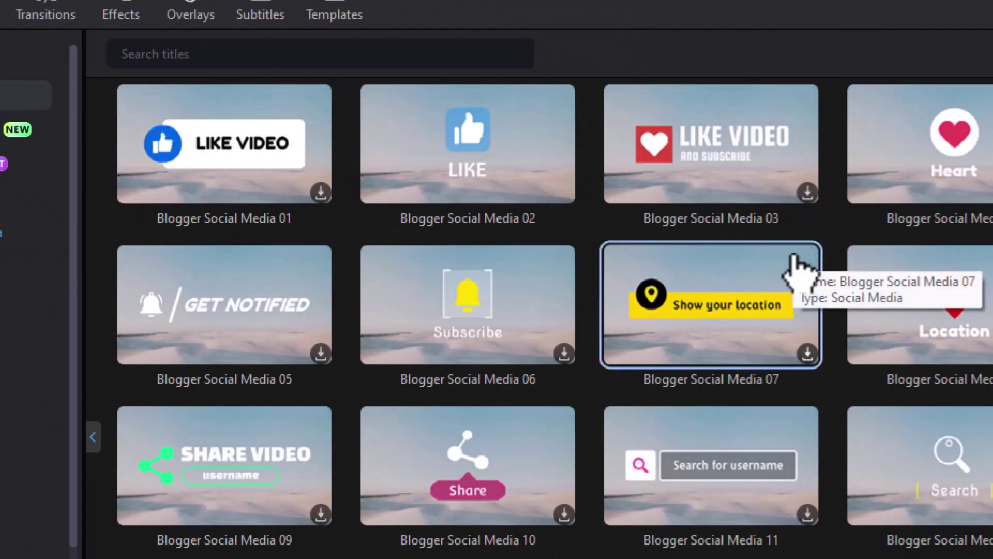
Step: Place the Blogger Social Media 07 title on video track 2 after the Connected Life clip and preview it
left_click(741, 331)
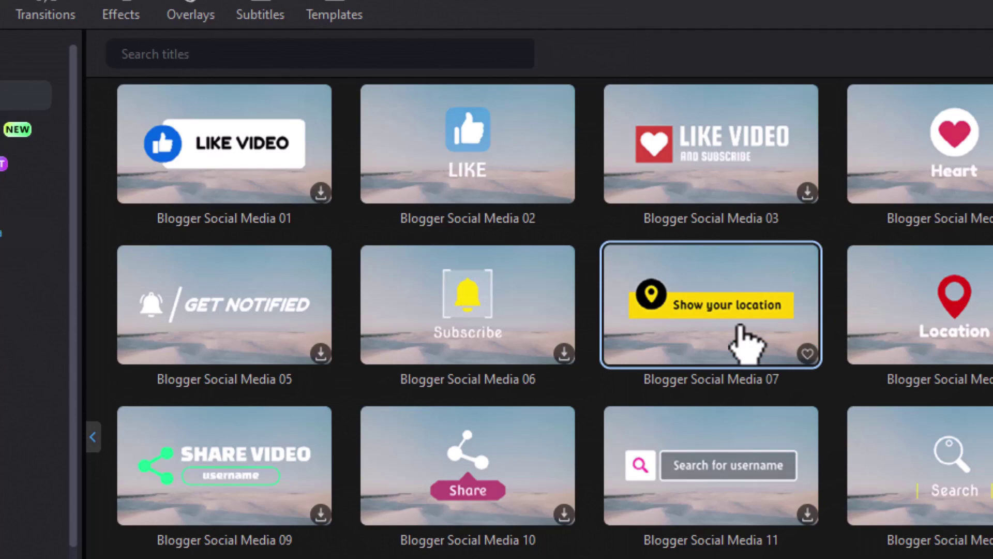
left_click_drag(741, 330, 992, 558)
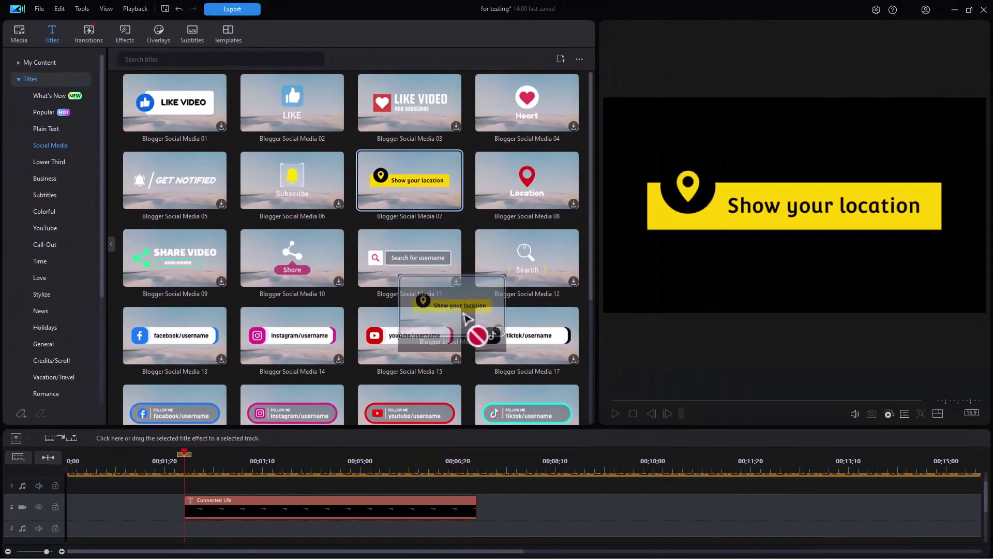
left_click_drag(586, 493, 543, 528)
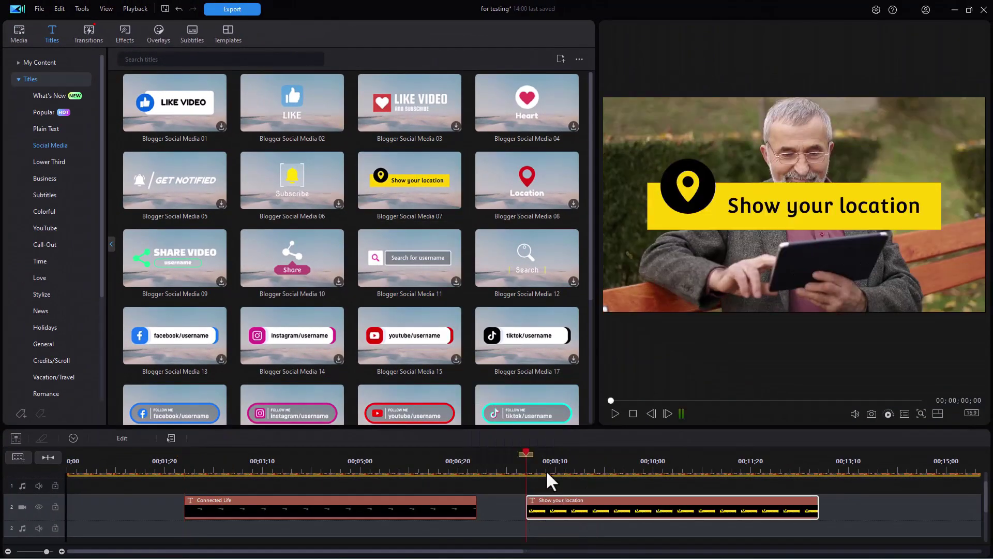
key("space")
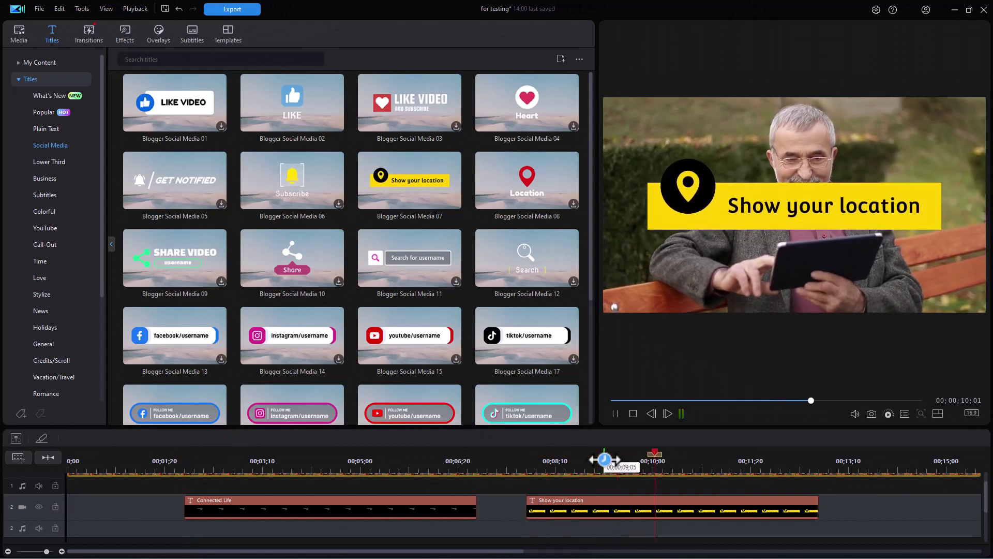
key("space")
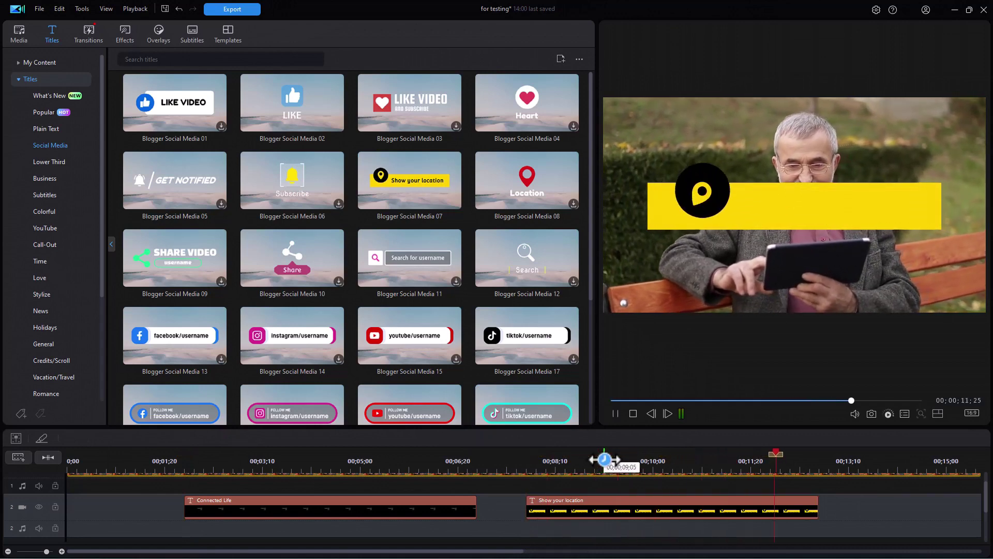
Step: Open the Show your location title for editing and look through the available fonts, keeping D-DIN
left_click(593, 504)
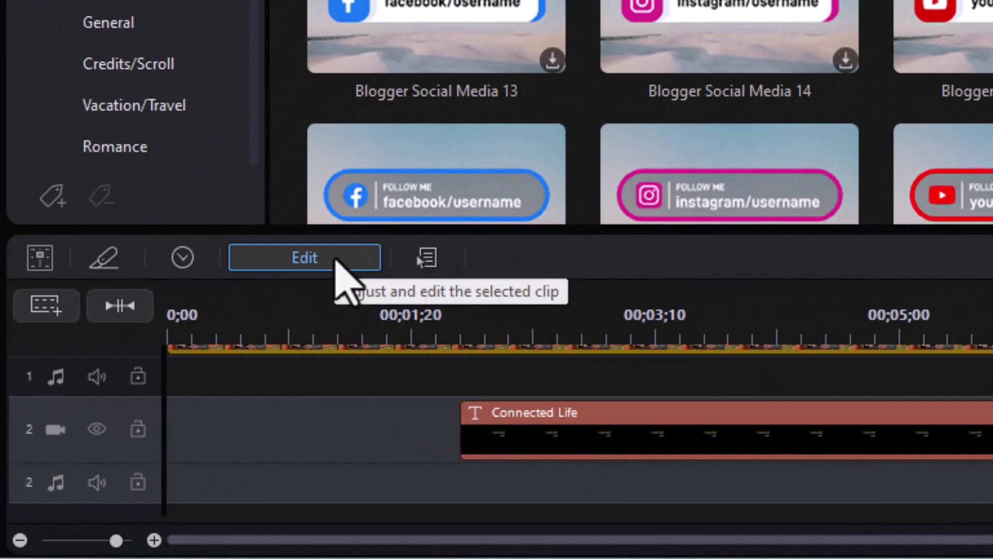
left_click(336, 259)
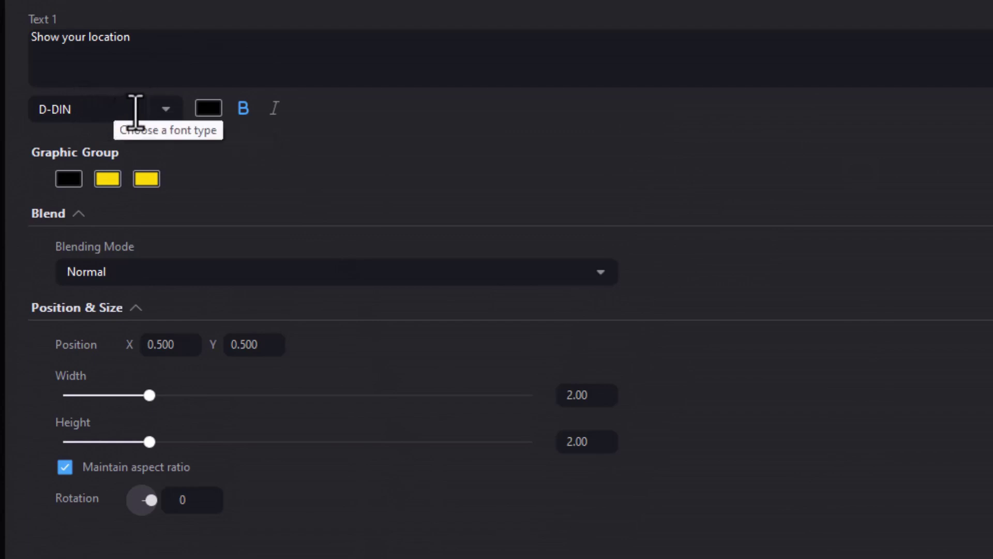
left_click(168, 111)
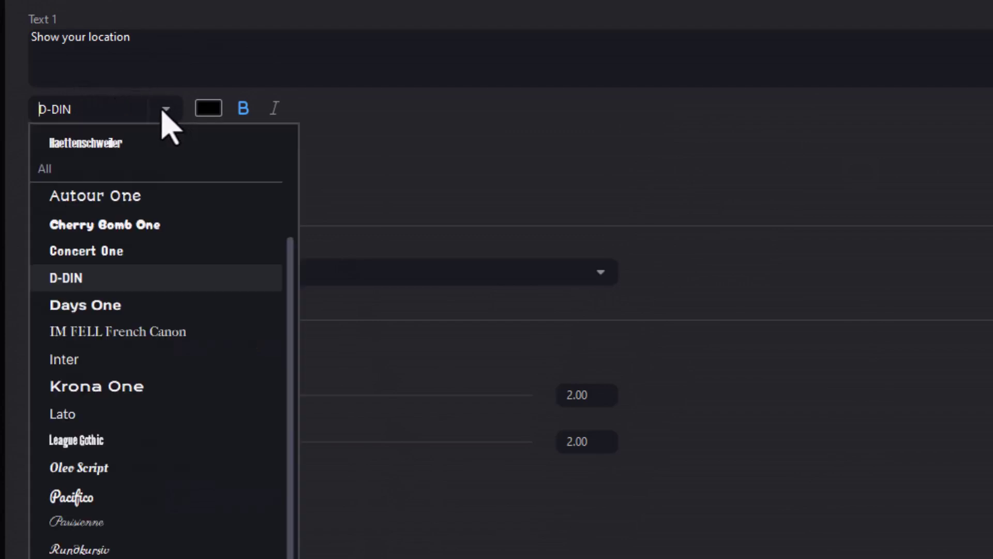
left_click(328, 161)
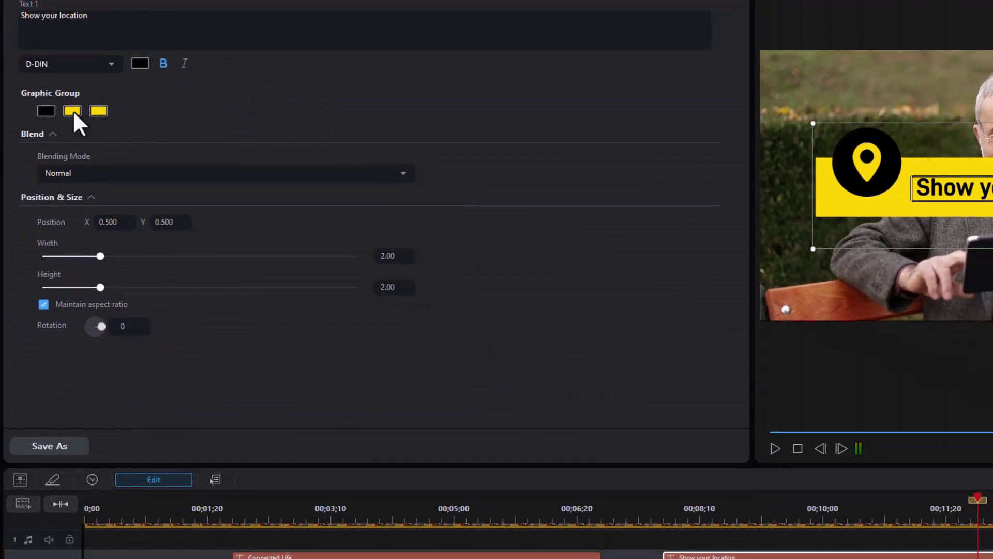
Step: Try bright green as the second graphic colour of the Show your location title
left_click(72, 111)
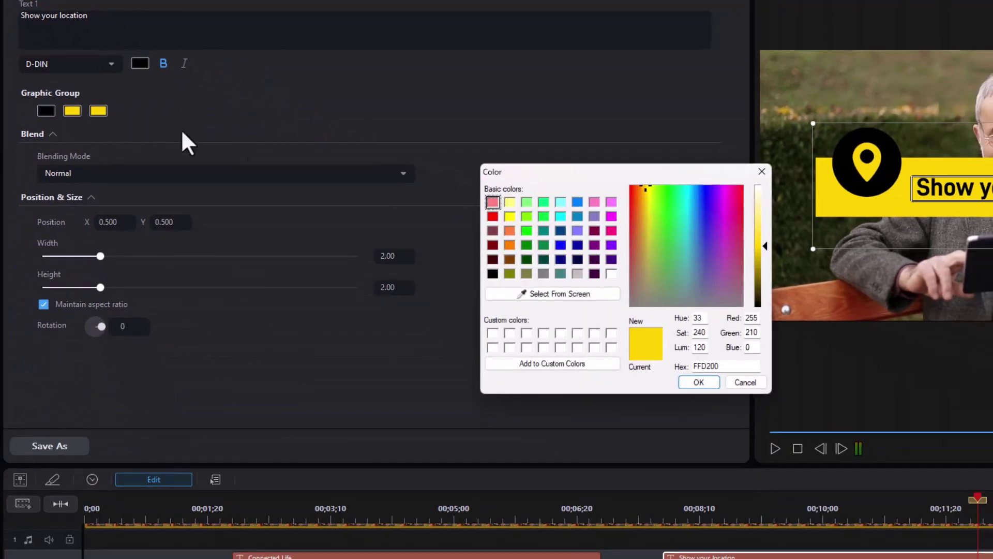
left_click(527, 230)
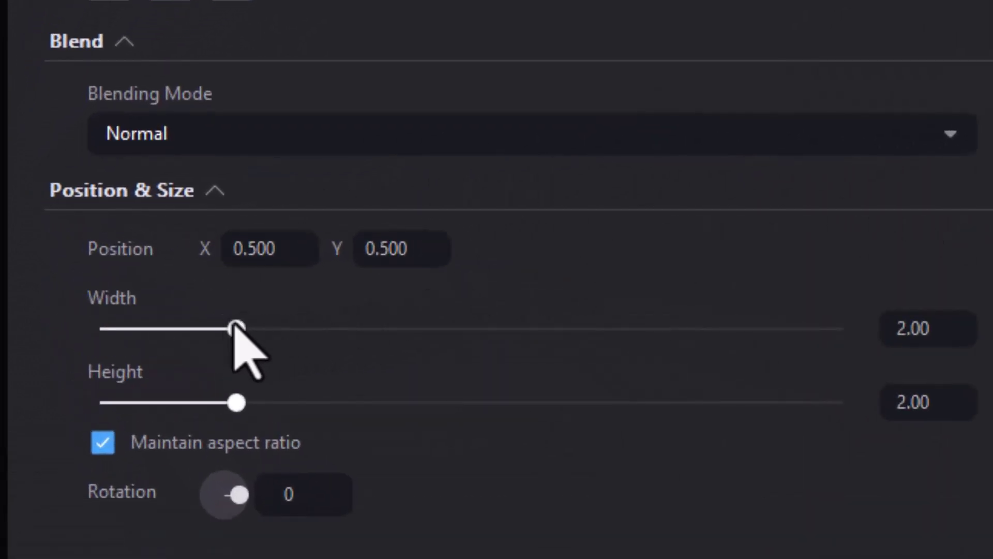
left_click_drag(992, 96, 805, 150)
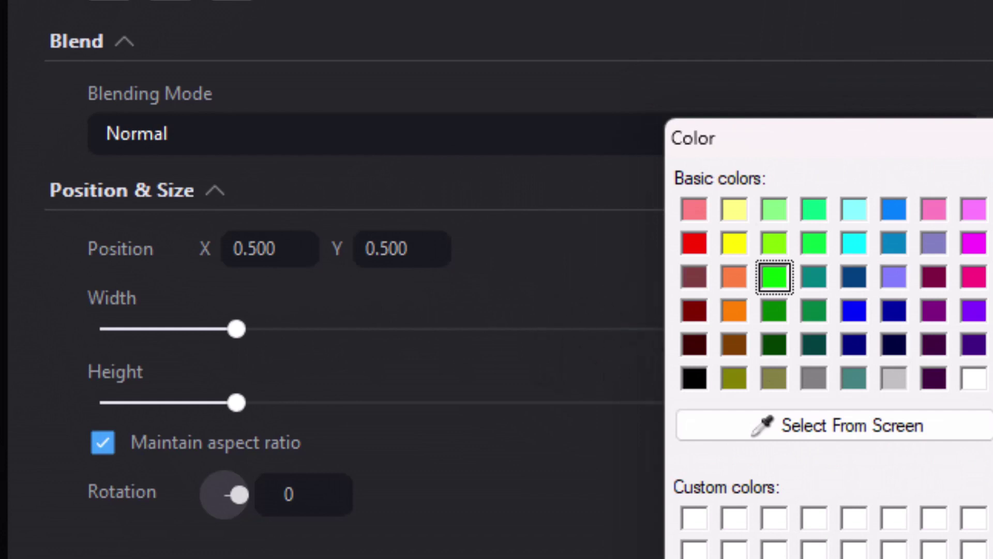
key("Return")
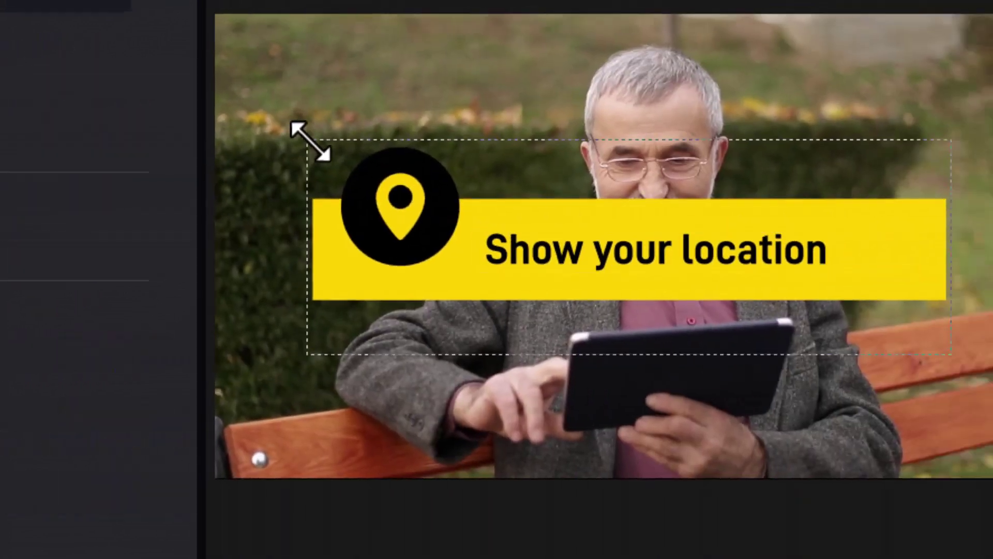
Step: Scale the Show your location title to 1.40, move it to X 0.413, Y 0.740, and finish editing it
left_click_drag(594, 119, 715, 125)
left_click_drag(423, 139, 422, 178)
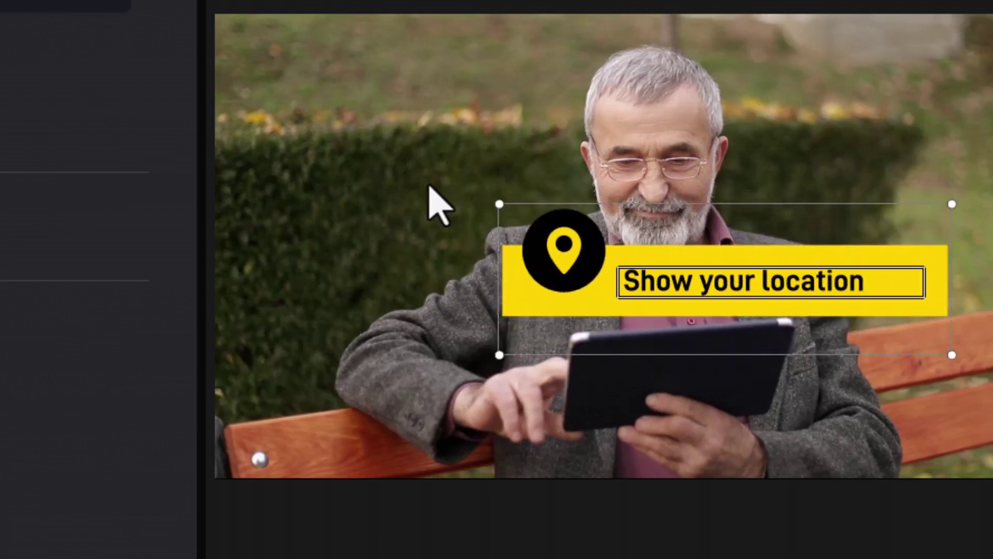
left_click_drag(657, 223, 485, 304)
left_click(505, 355)
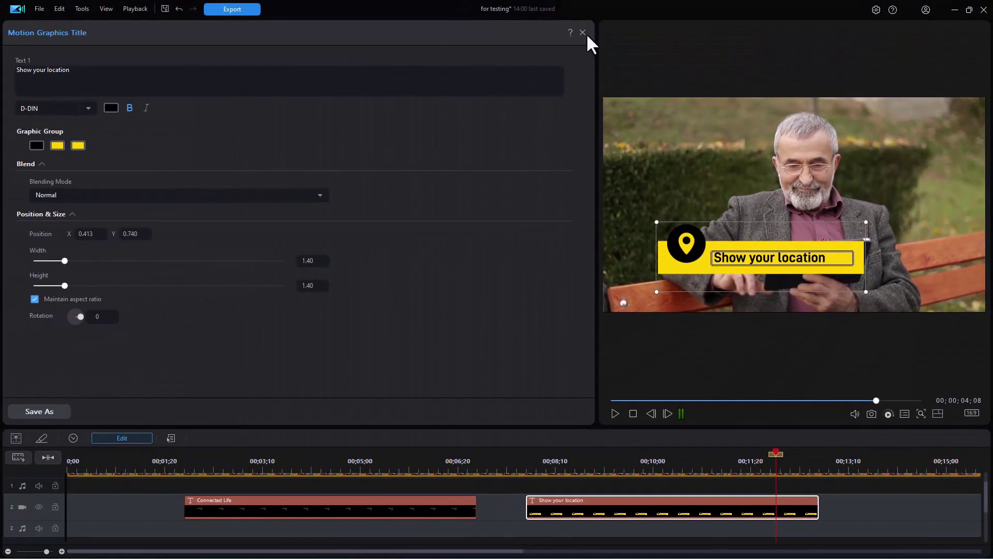
left_click(582, 32)
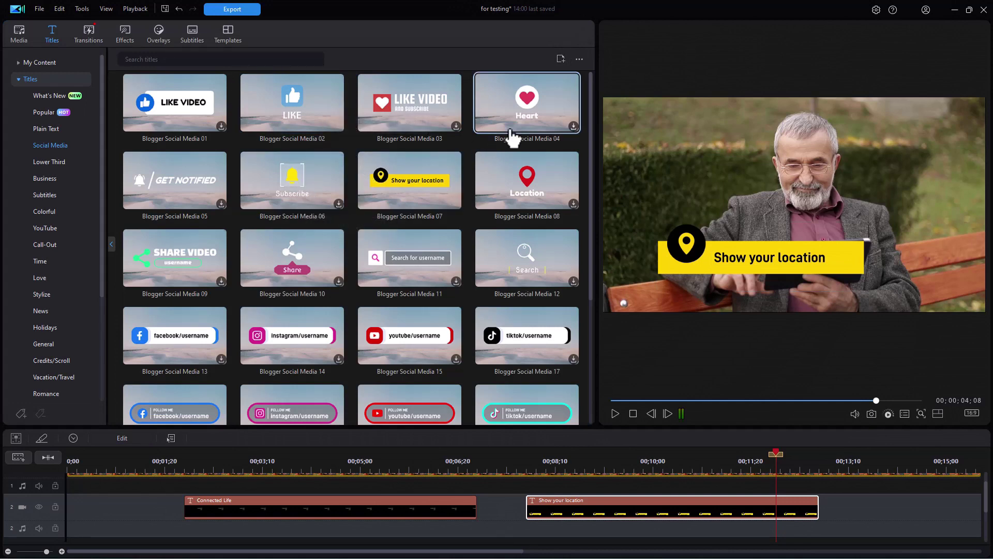
Step: Look through the remaining Social Media titles and the sale templates in the Business category
left_click_drag(587, 191, 583, 357)
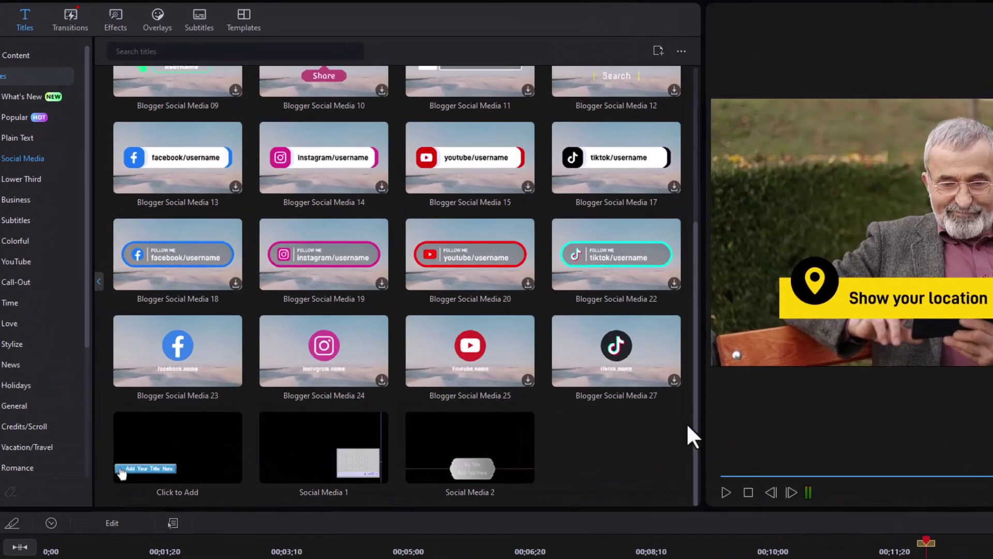
scroll(535, 303, "up", 5)
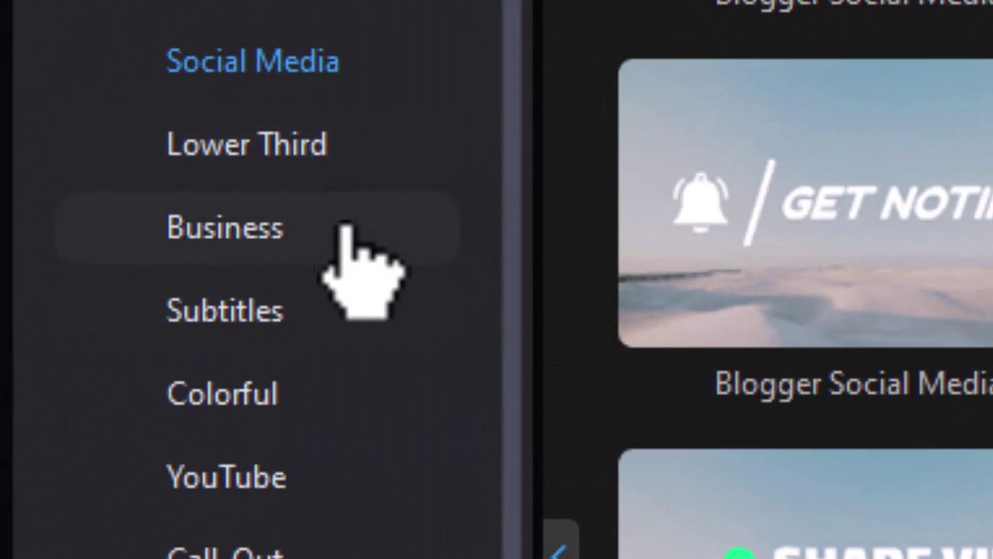
left_click(292, 231)
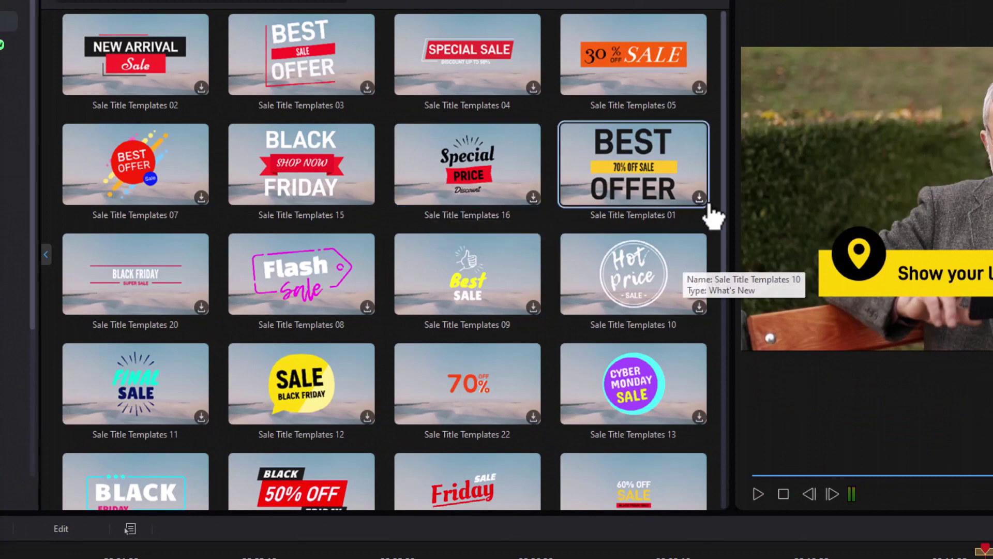
left_click_drag(725, 260, 712, 451)
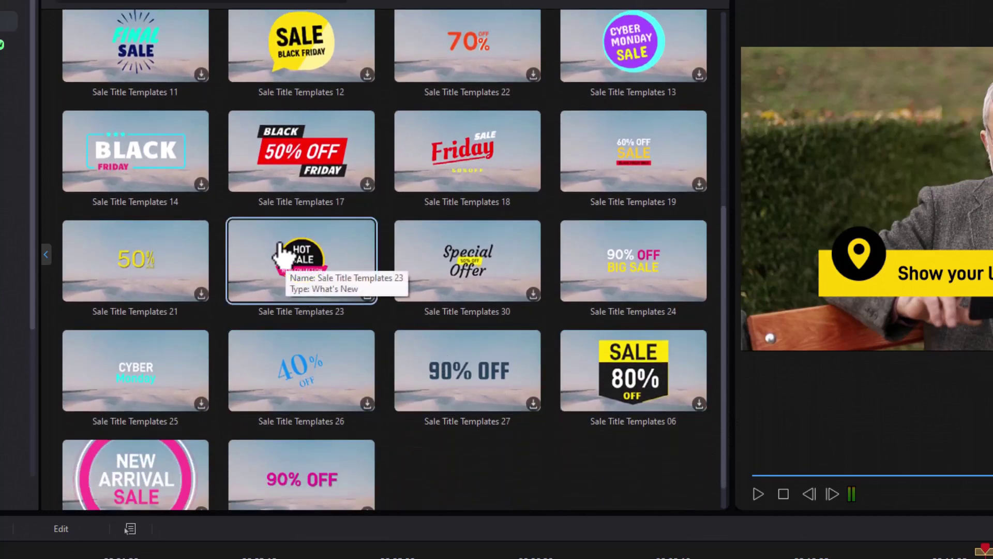
Step: Overwrite the Show your location clip on track 2 with the Sale Title Templates 23 title
left_click_drag(282, 253, 934, 558)
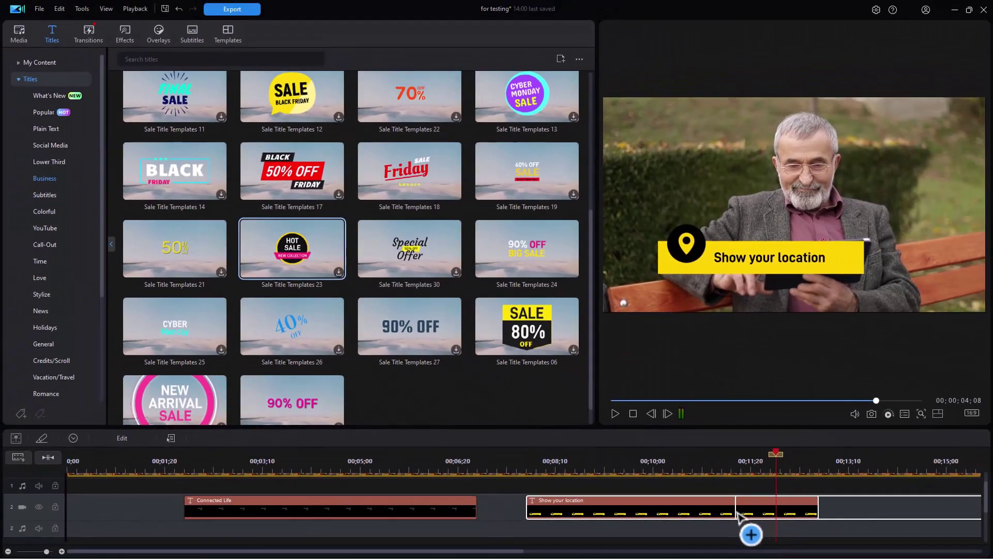
left_click_drag(739, 513, 527, 517)
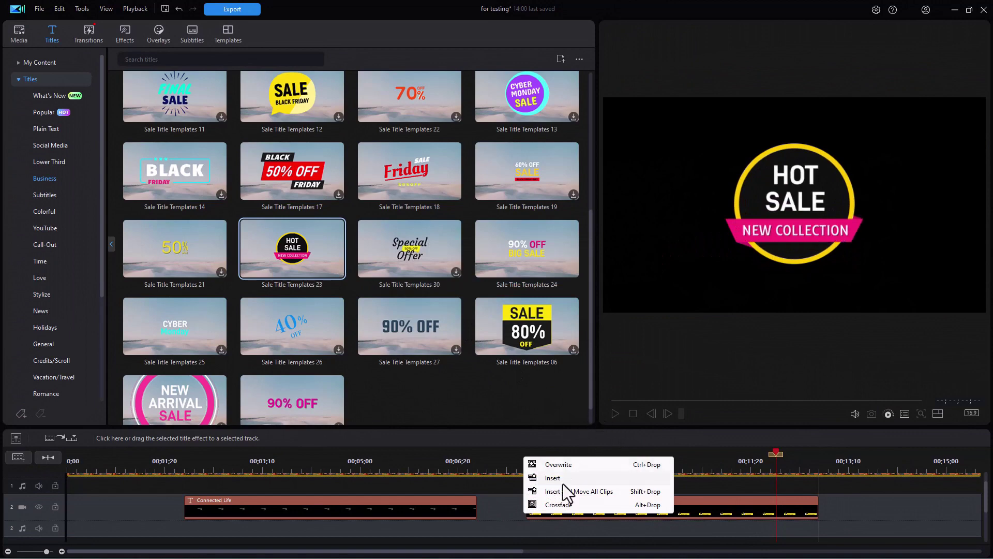
left_click(568, 465)
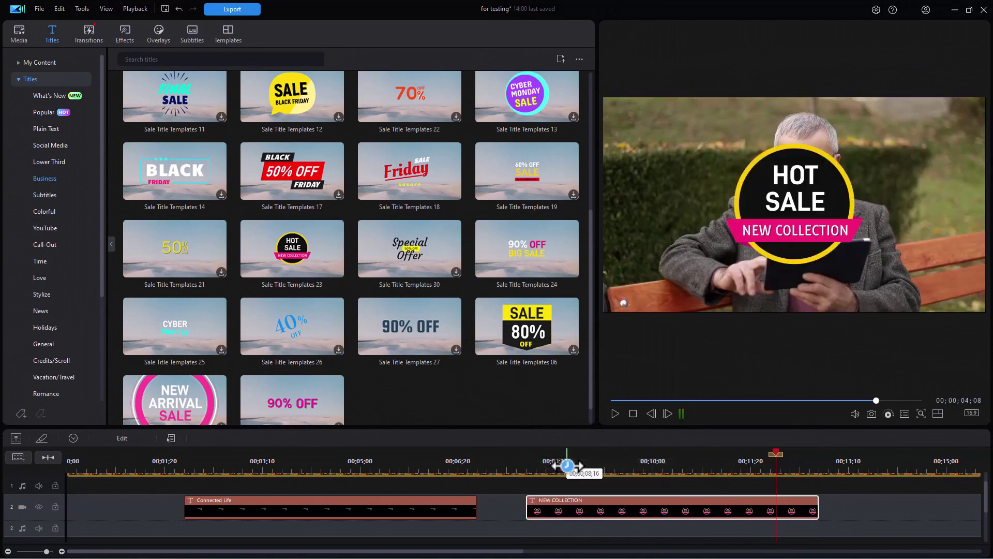
left_click(517, 474)
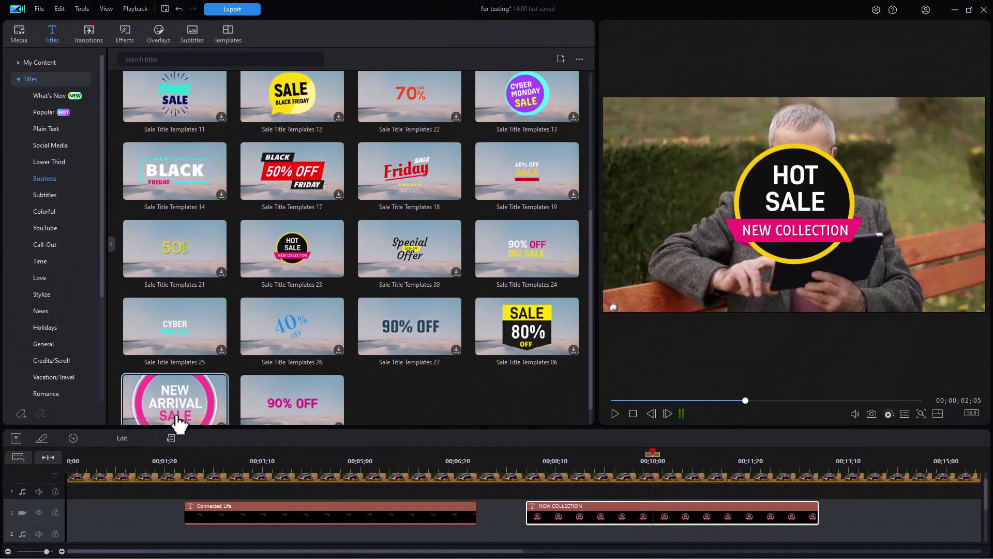
Step: Open the Hot Sale title for editing and replace its NEW COLLECTION text with "tomorrow"
left_click(124, 437)
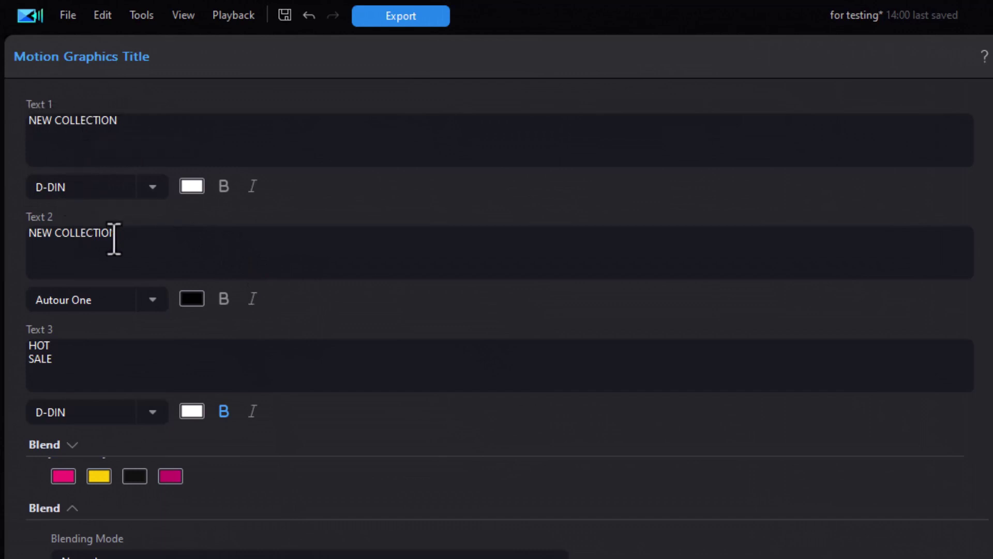
left_click_drag(121, 232, 26, 230)
type("tomorrow")
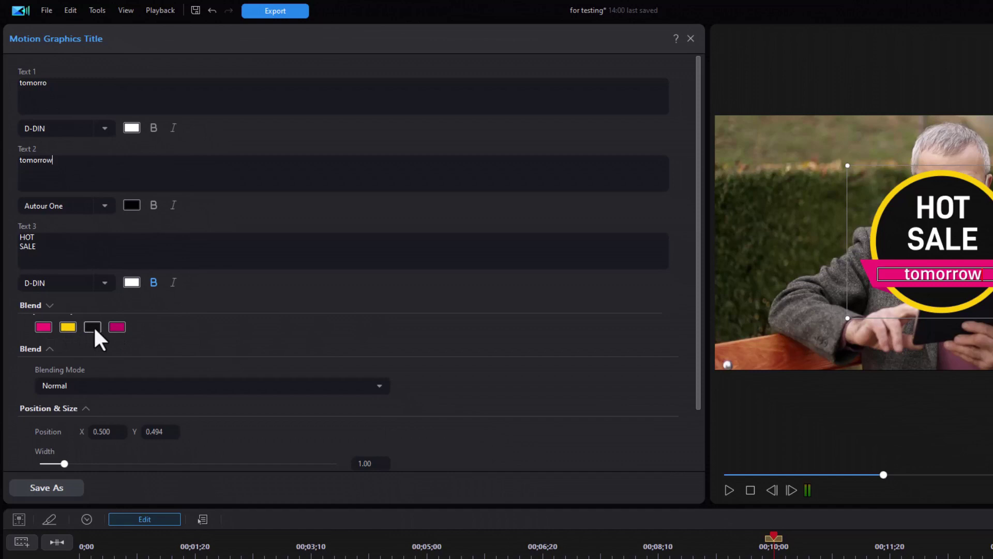
left_click(117, 326)
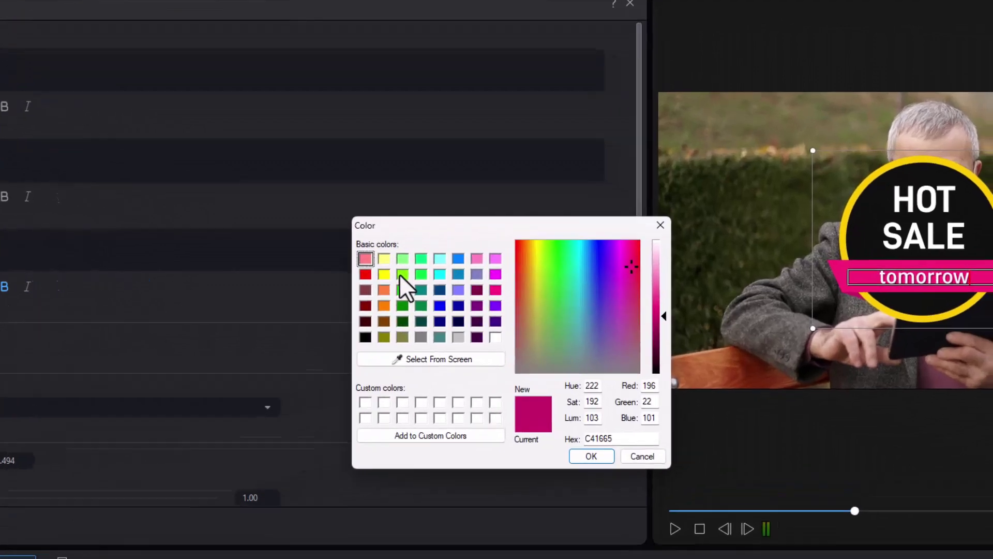
left_click(495, 271)
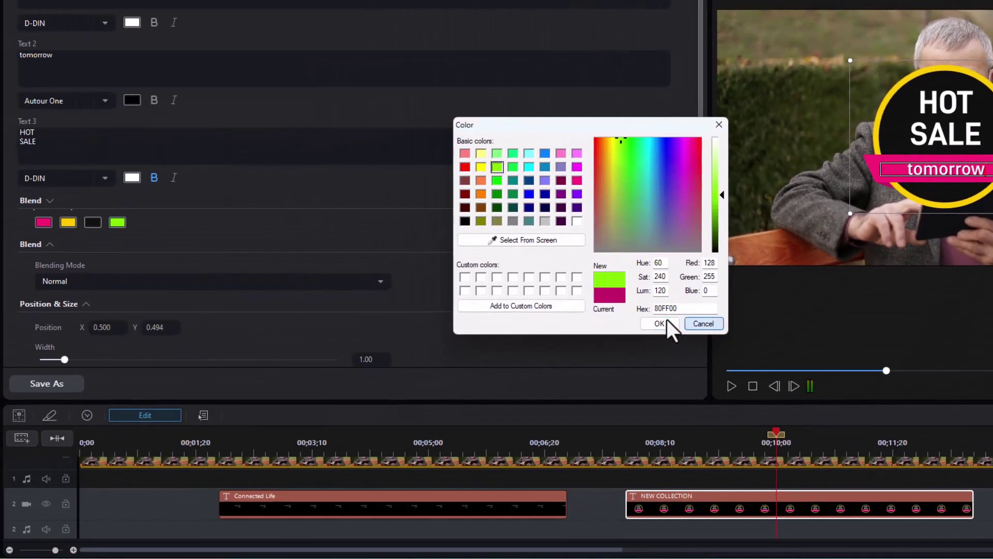
left_click(521, 422)
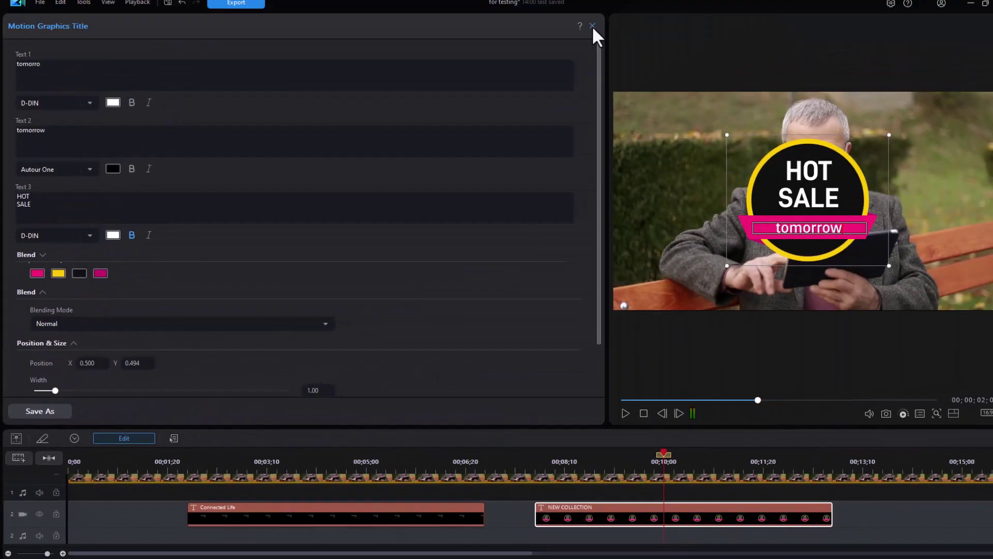
Step: Leave the title editor, place the Blue 09 (RAD) title from the Colorful category on track 2 at about 6 seconds, and preview it
left_click(591, 28)
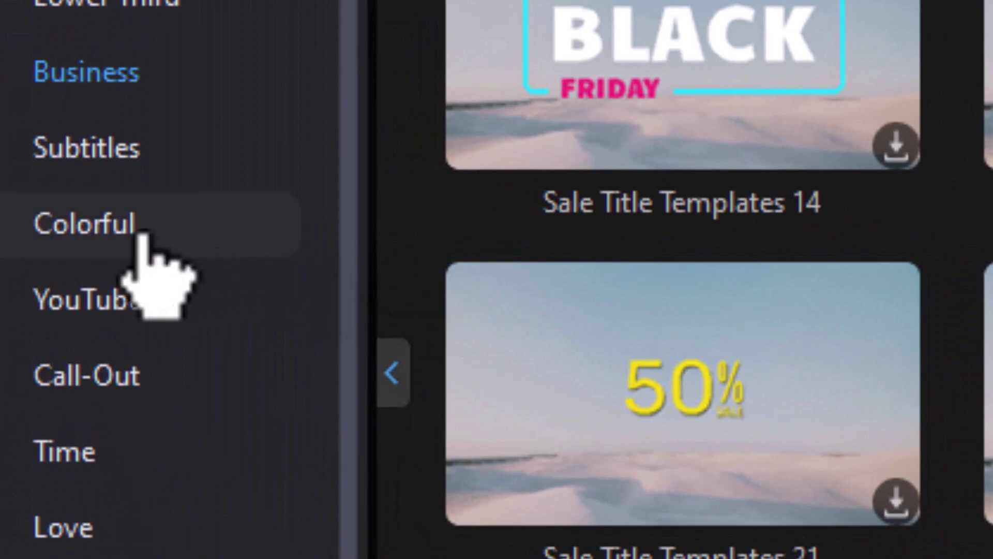
left_click(128, 221)
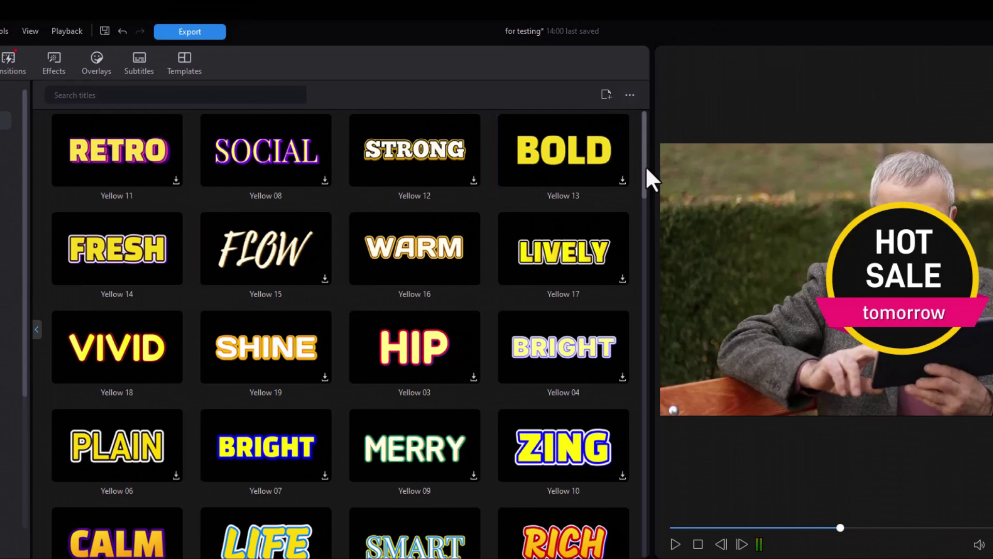
left_click_drag(647, 169, 663, 558)
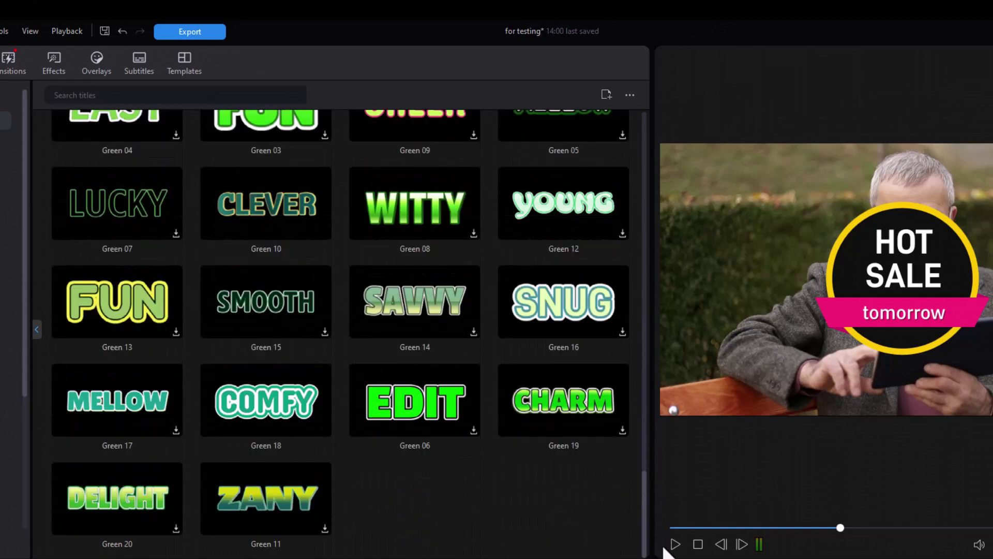
scroll(632, 457, "up", 8)
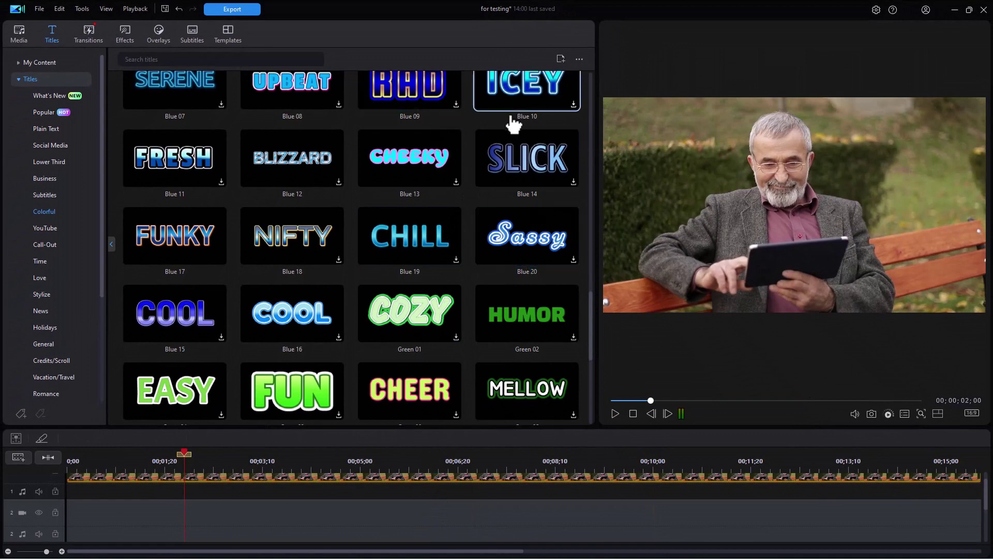
left_click(407, 95)
left_click_drag(411, 88, 439, 533)
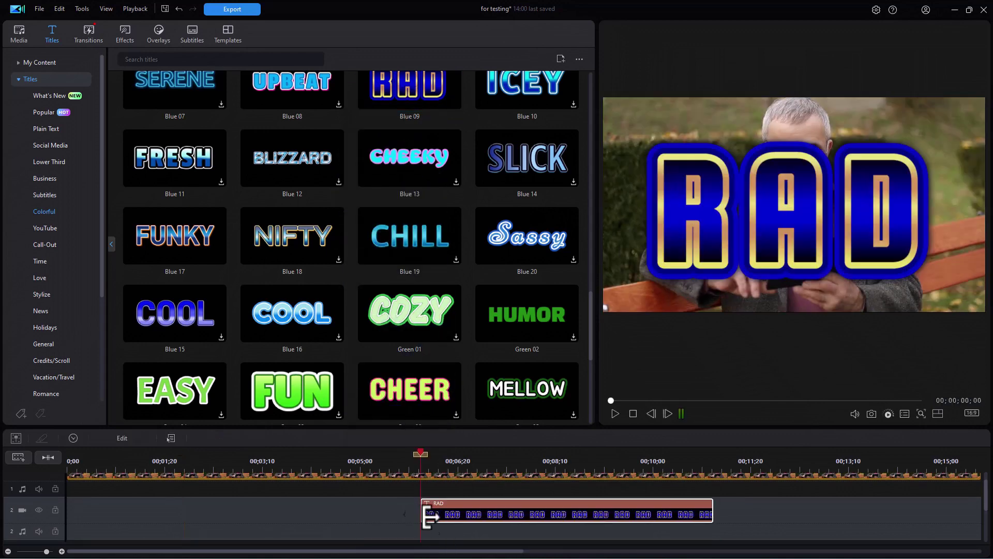
key("space")
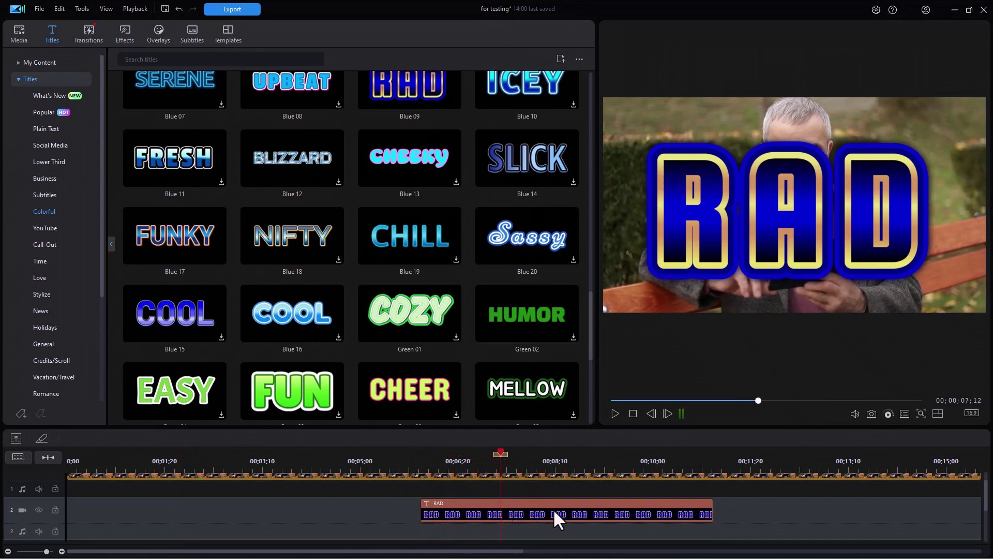
Step: Open the RAD title on track 2 for editing and replace its text with "be bold"
left_click(471, 511)
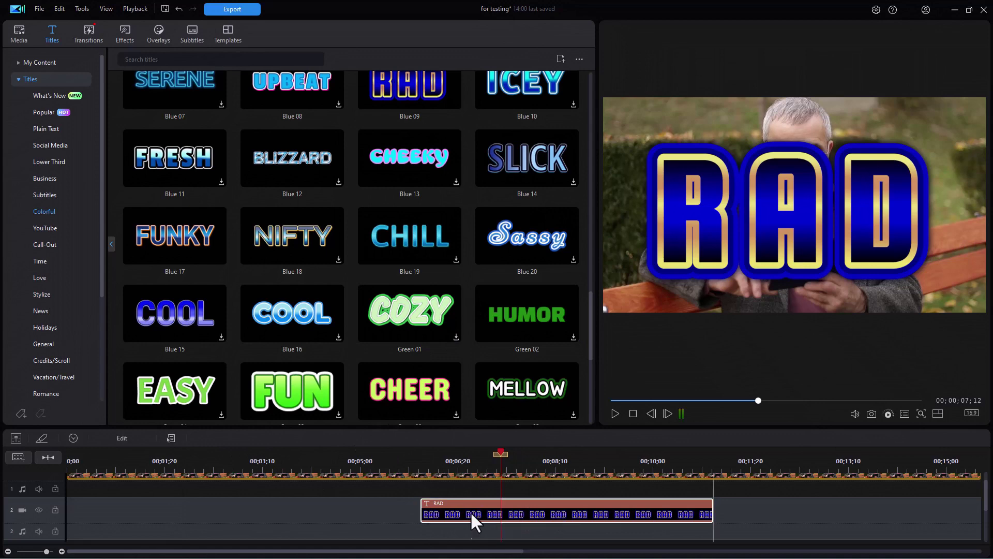
left_click(134, 437)
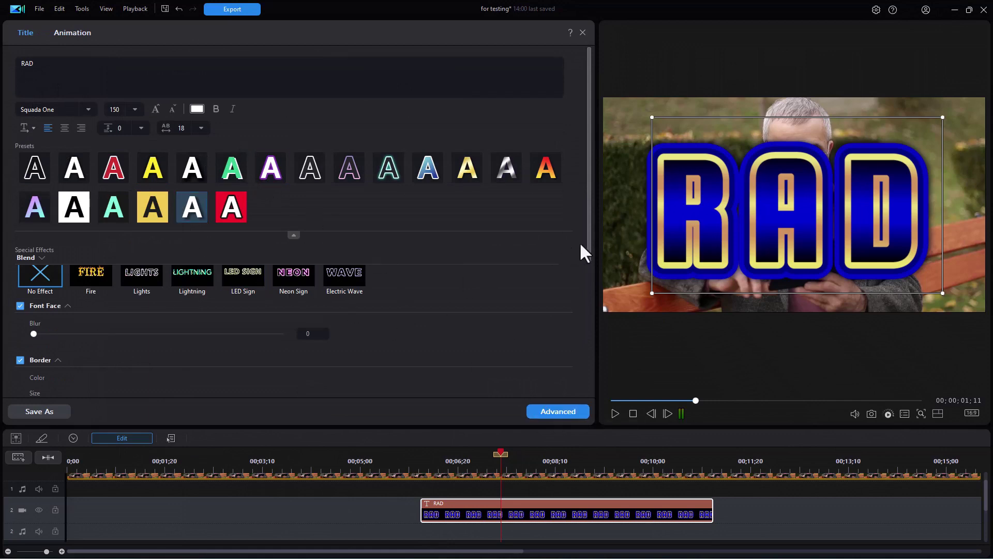
left_click_drag(588, 248, 574, 210)
type("be bold")
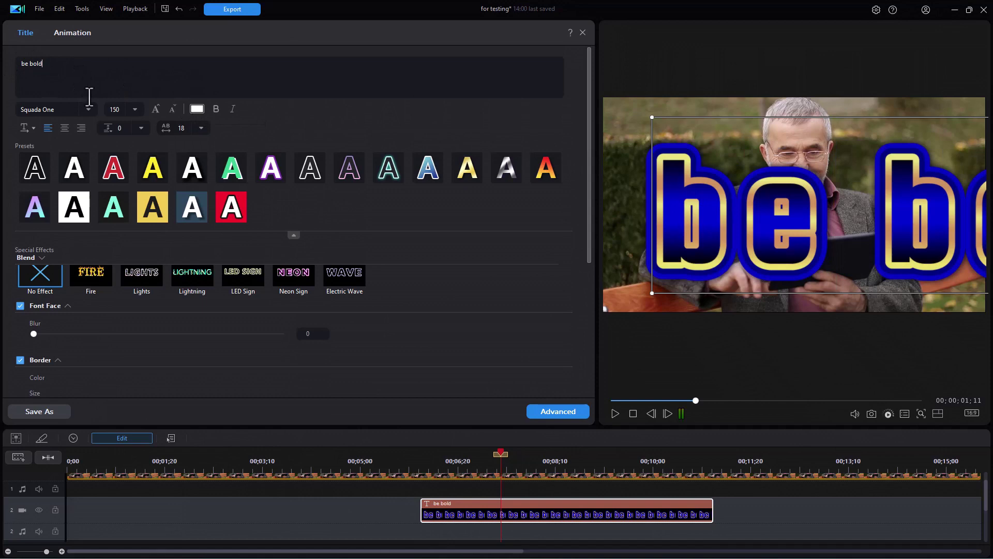
Step: Set the "be bold" title's font size to 48 and its character spacing to 5, and finish editing
left_click(135, 110)
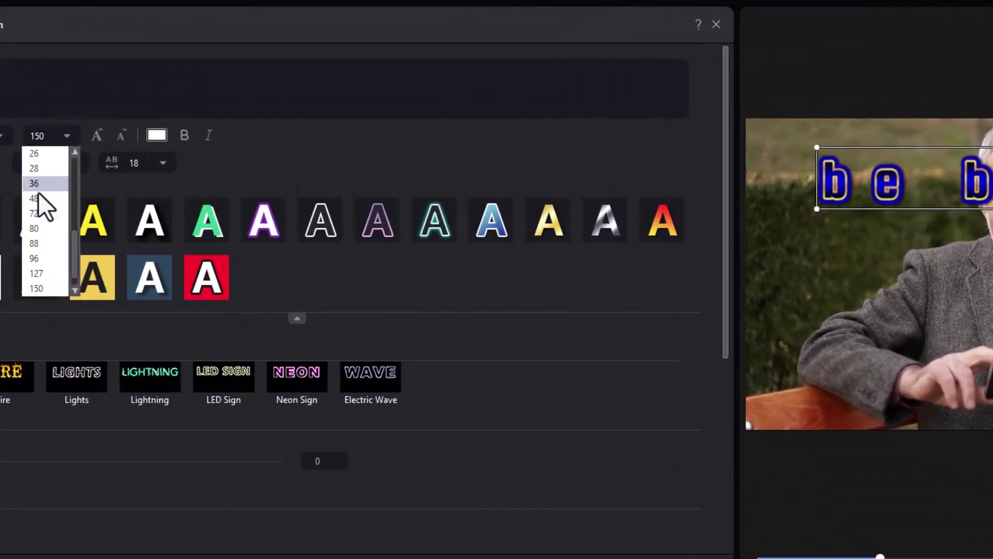
left_click(38, 198)
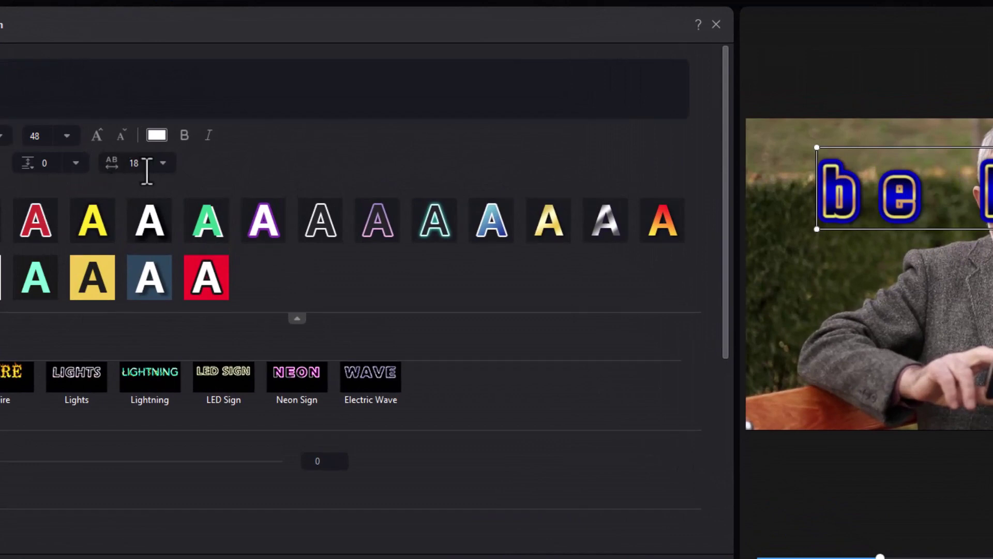
left_click(163, 164)
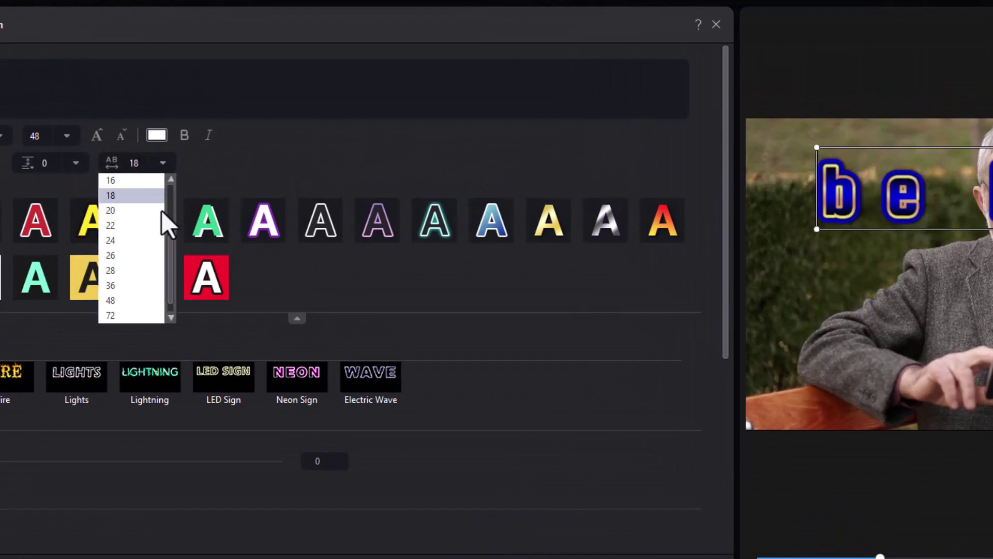
left_click_drag(169, 241, 174, 202)
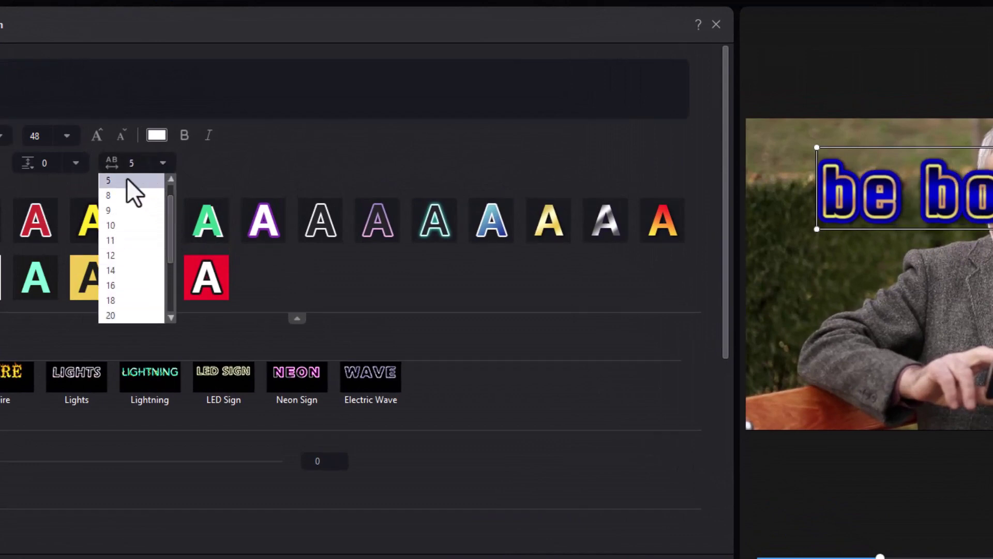
left_click(127, 182)
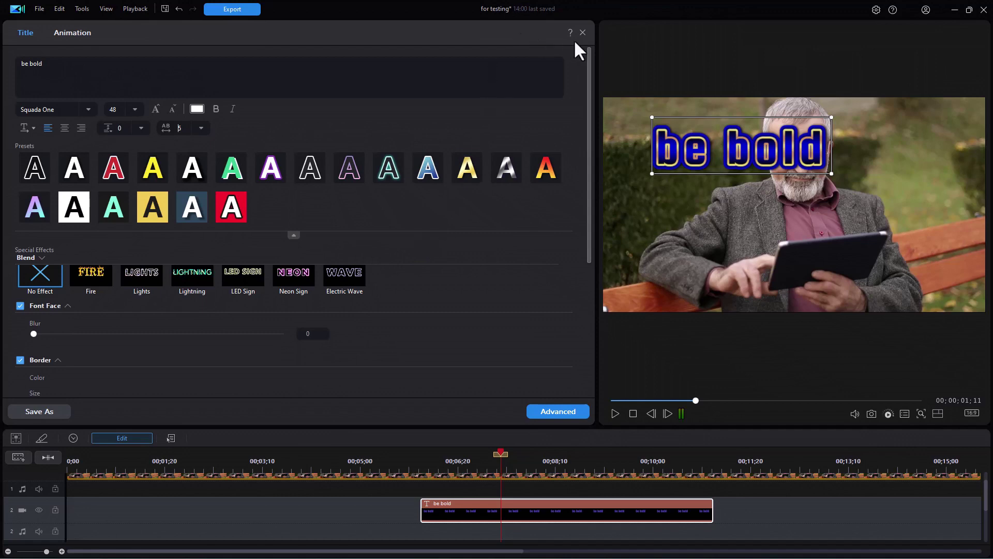
key("Escape")
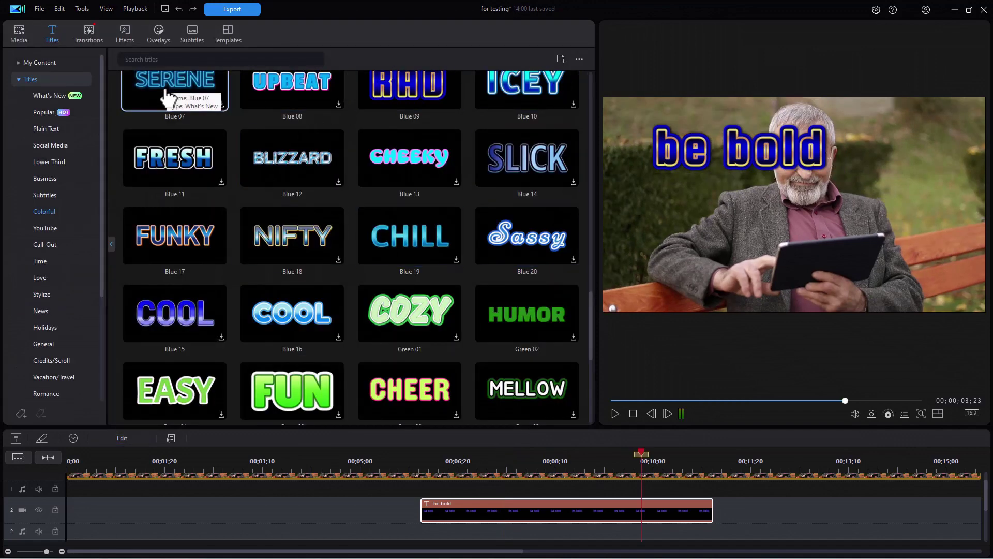
Step: Replace the "be bold" clip on track 2 with the Blue 07 (SERENE) title
mouse_move(191, 107)
left_mouse_down()
mouse_move(206, 122)
mouse_move(190, 103)
left_mouse_up()
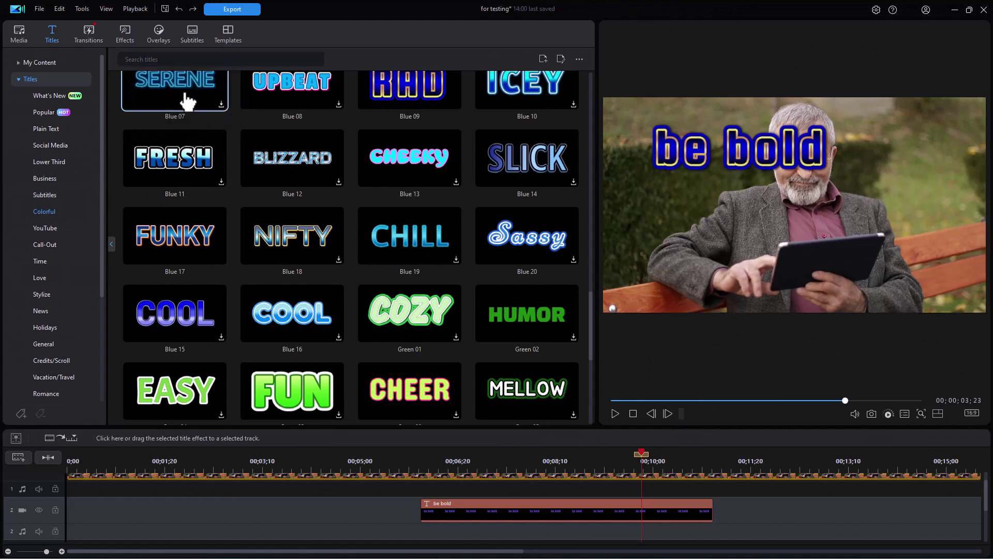
left_click_drag(178, 96, 189, 516)
left_click_drag(316, 528, 424, 515)
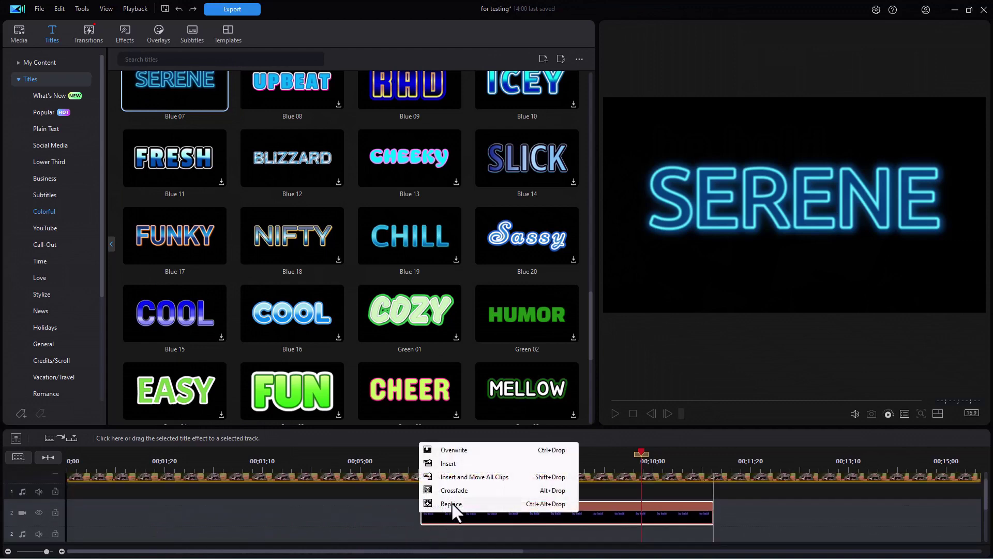
left_click(451, 505)
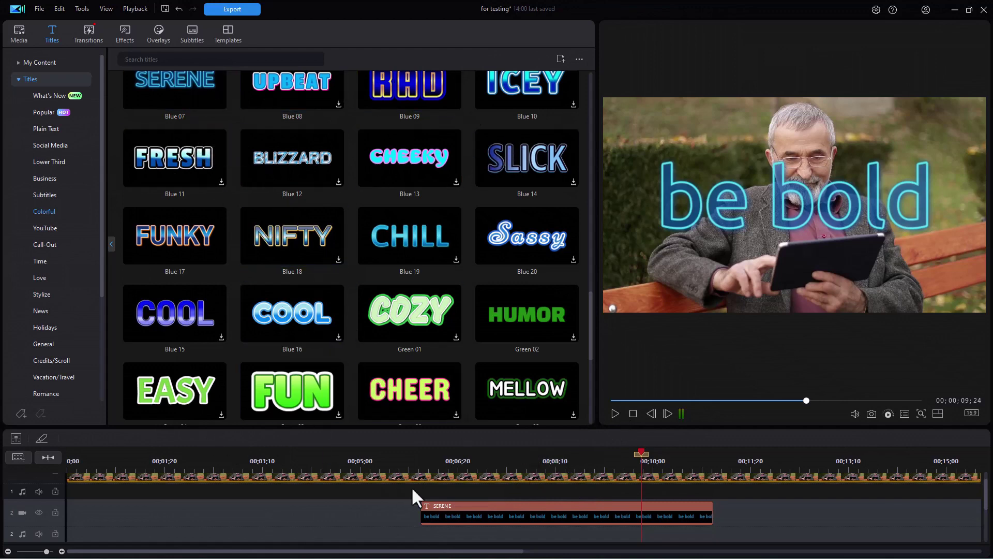
Step: Shift the SERENE clip slightly earlier, try the Grow and Leap entrance animations on it, apply Typewriter instead, and finish editing
left_click_drag(463, 507, 459, 507)
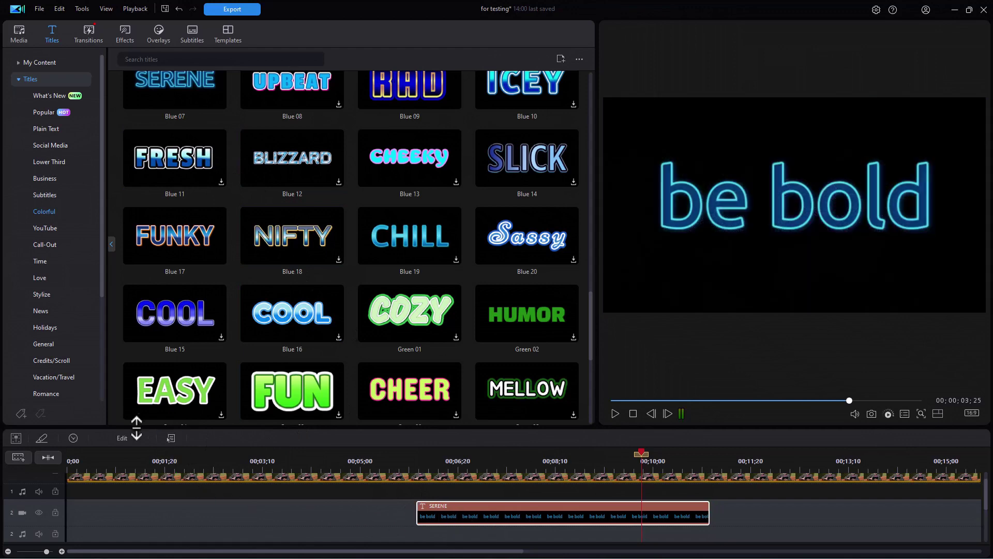
left_click(122, 439)
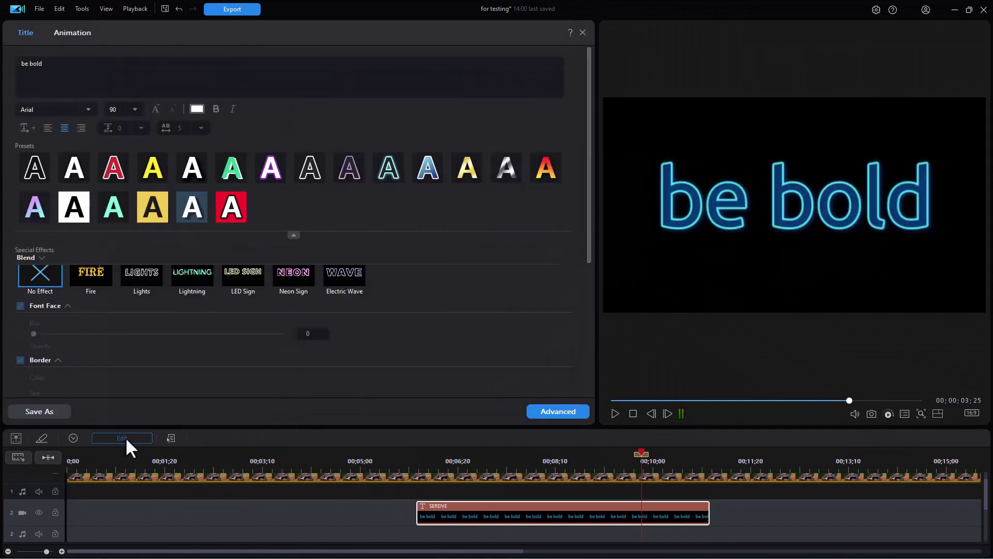
left_click(78, 33)
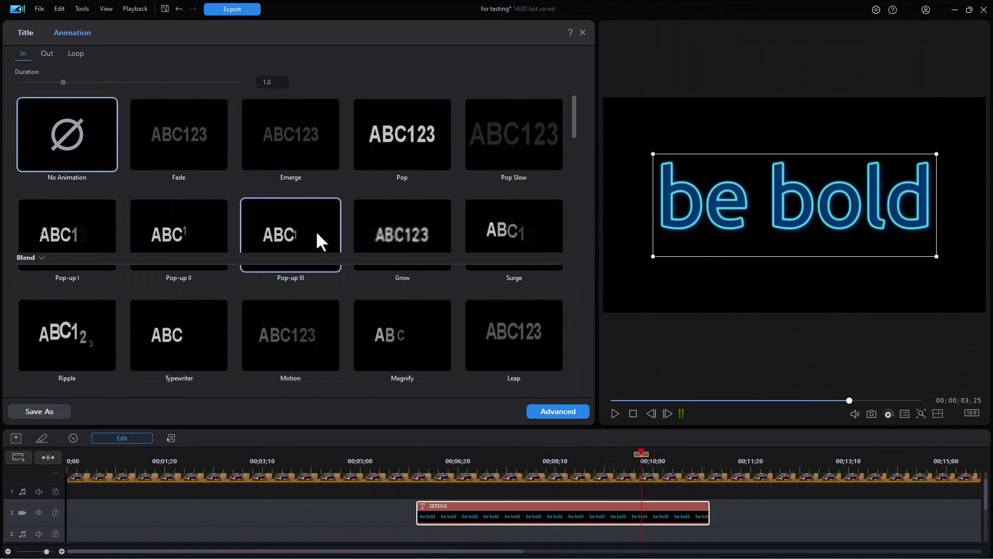
left_click(423, 236)
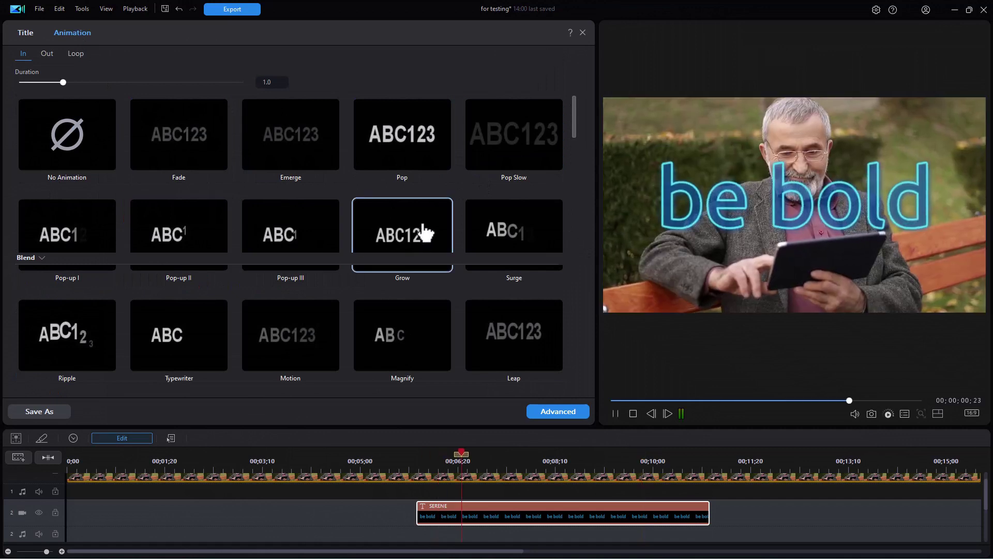
left_click(519, 348)
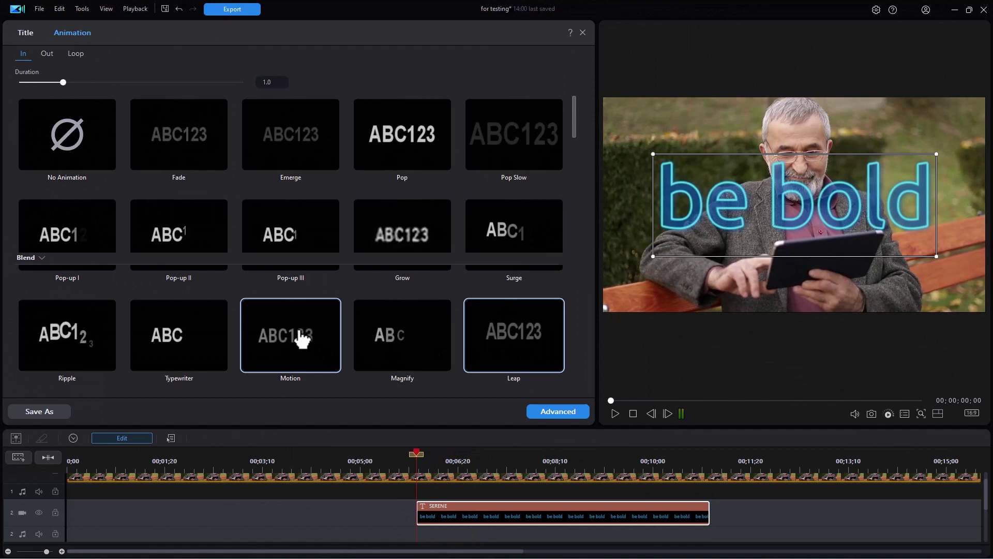
left_click(202, 344)
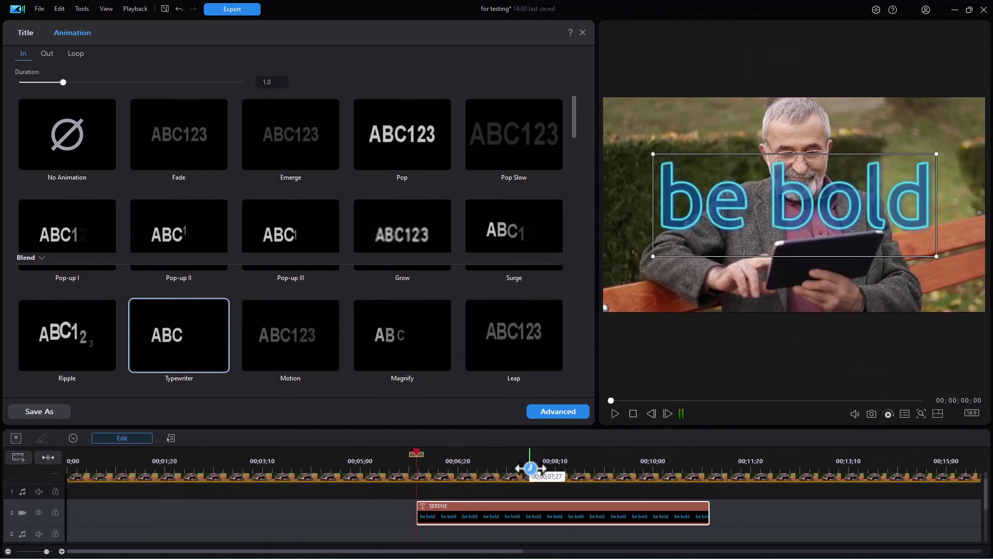
left_click(583, 32)
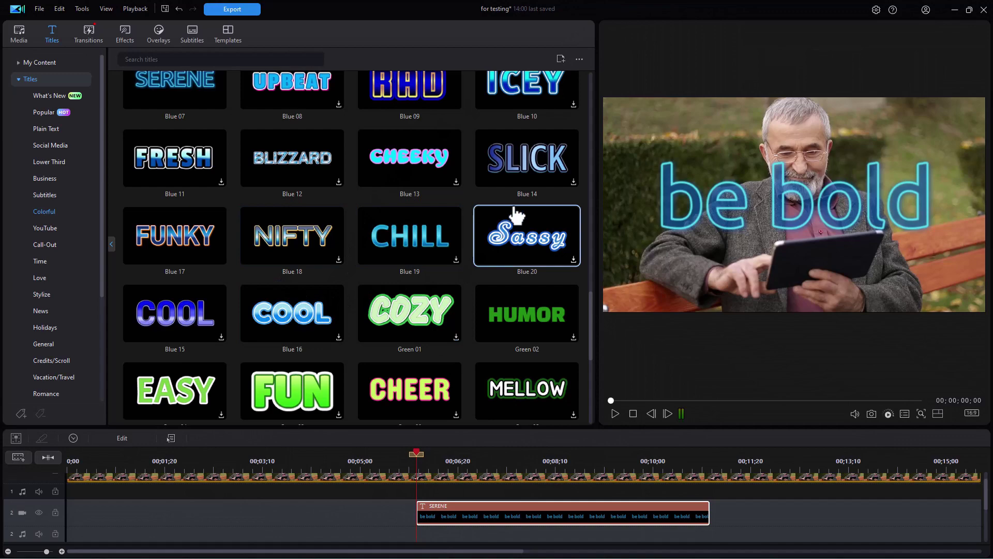
Step: Browse the YouTube titles and place YouTube Titles: English 13 (Charm) on track 2 just ahead of the SERENE clip
left_click_drag(589, 318, 577, 124)
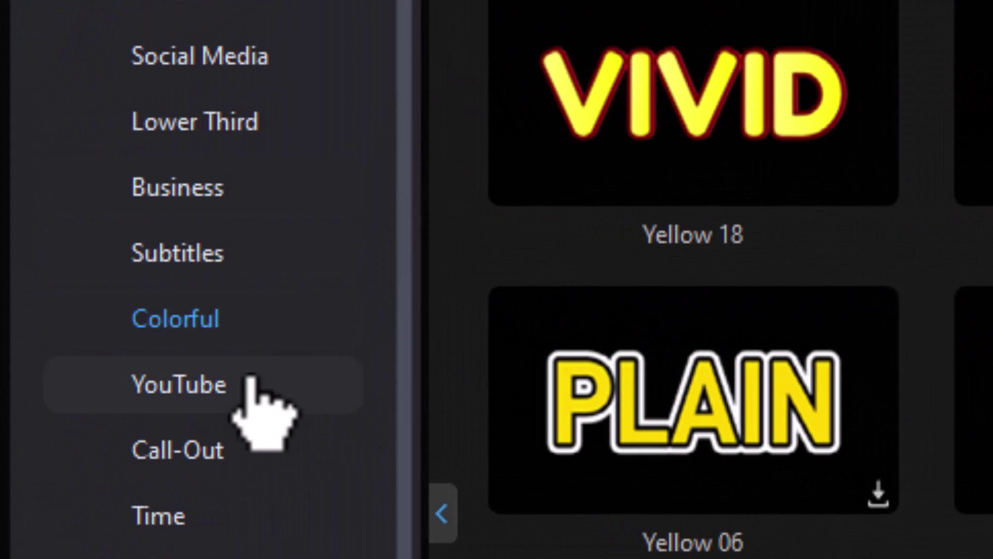
left_click(250, 381)
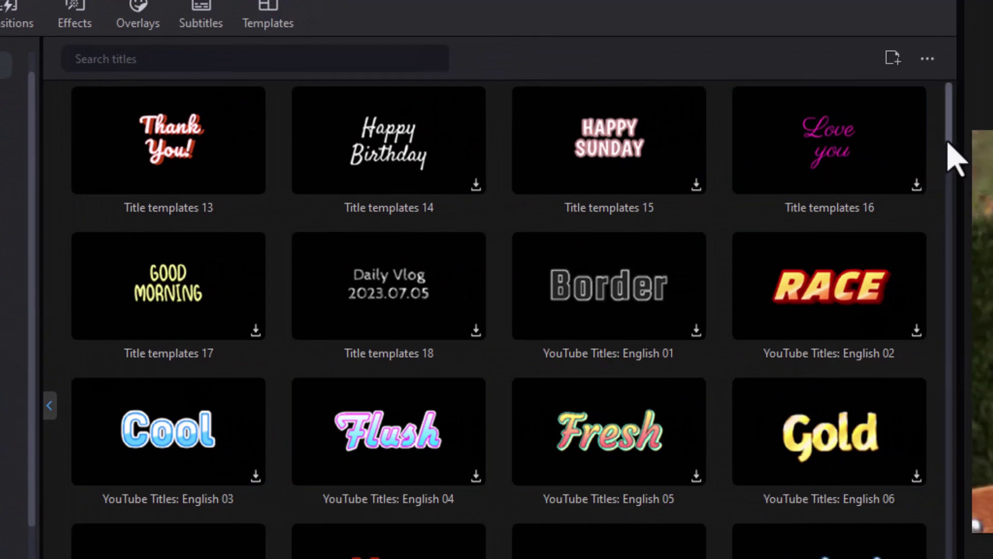
scroll(954, 158, "down", 15)
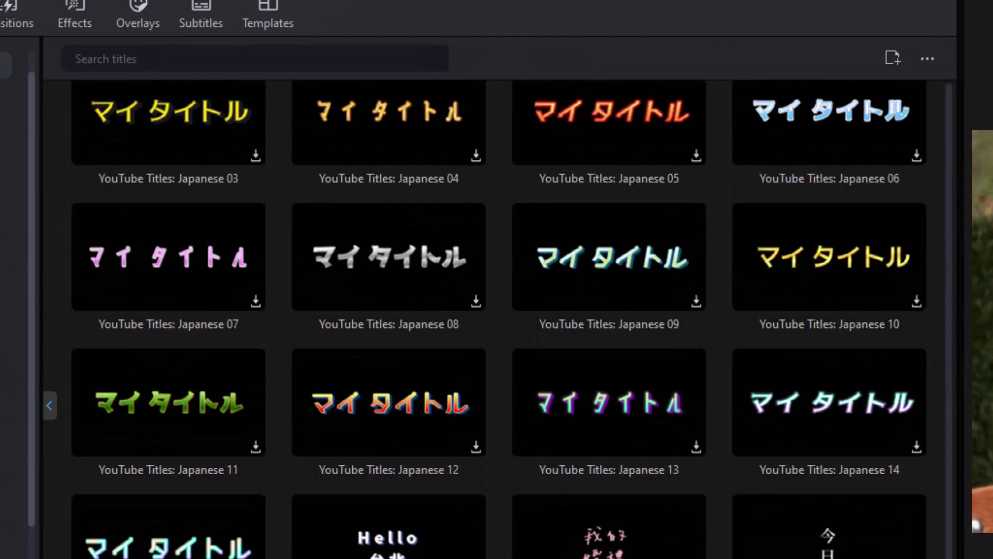
left_click_drag(948, 362, 949, 163)
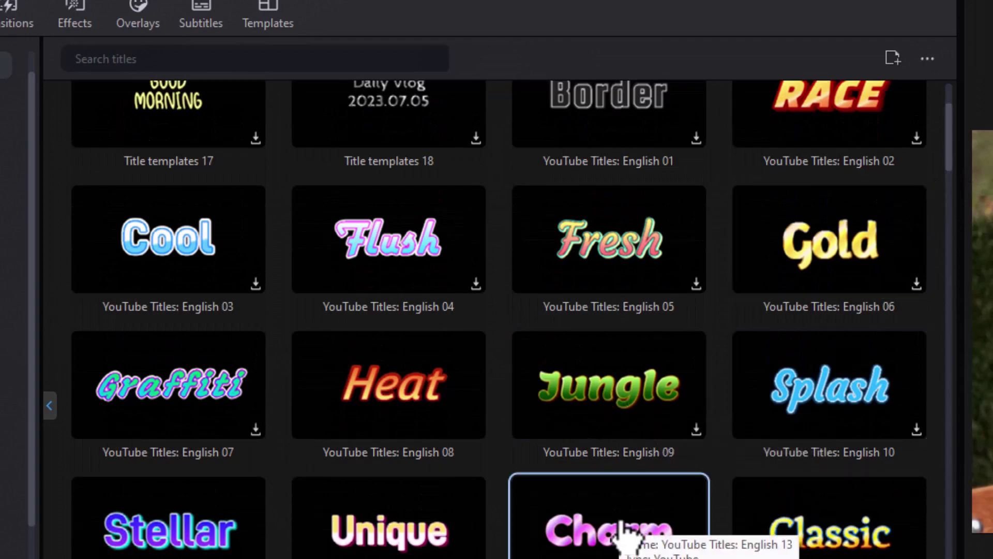
left_click(629, 533)
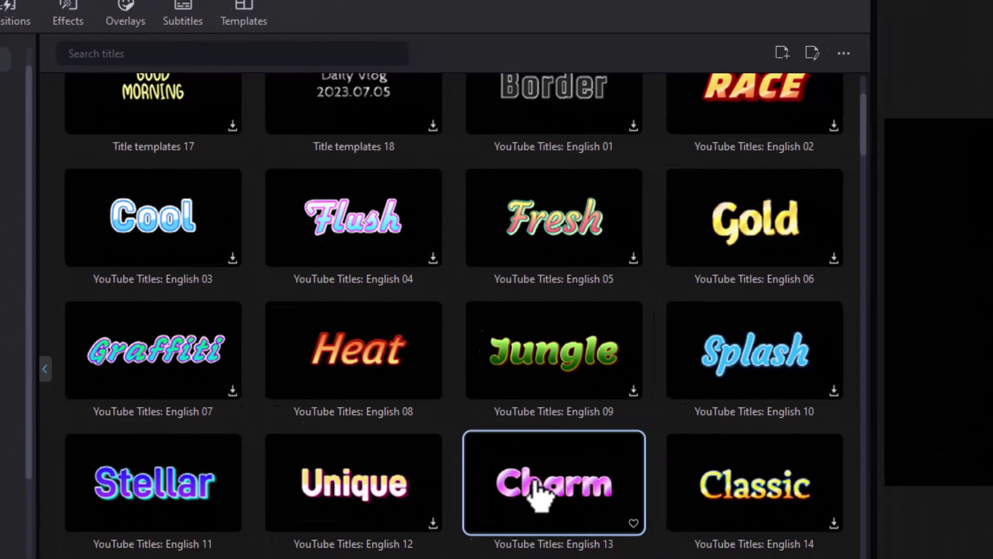
left_click_drag(635, 525, 36, 541)
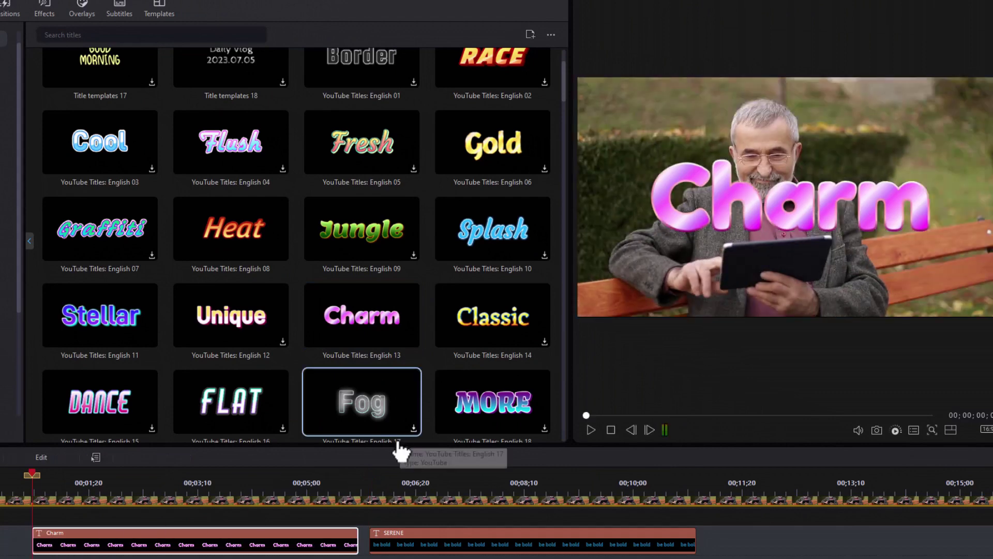
Step: Open the Charm title for editing, apply the purple-to-cyan gradient preset to its text, and open its advanced settings
left_click(49, 457)
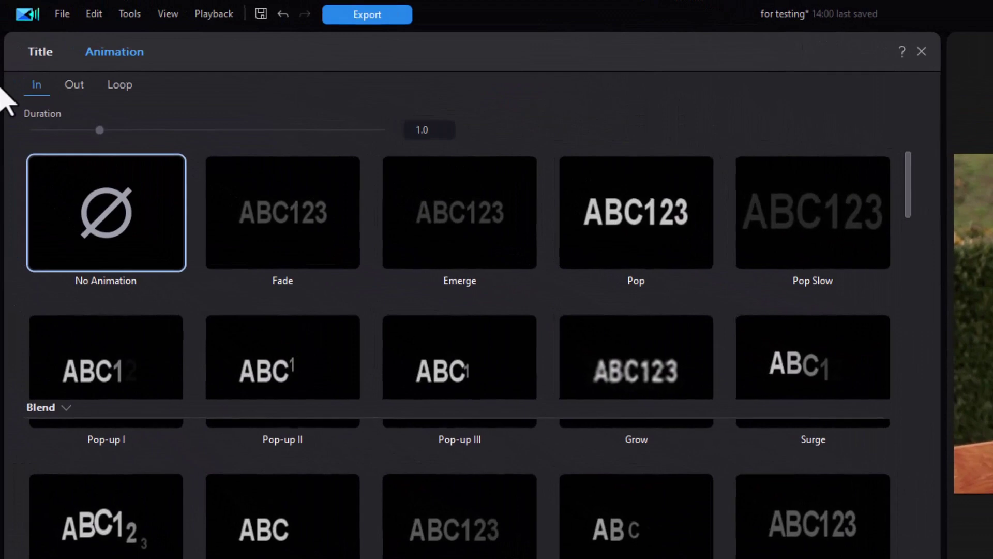
left_click(40, 52)
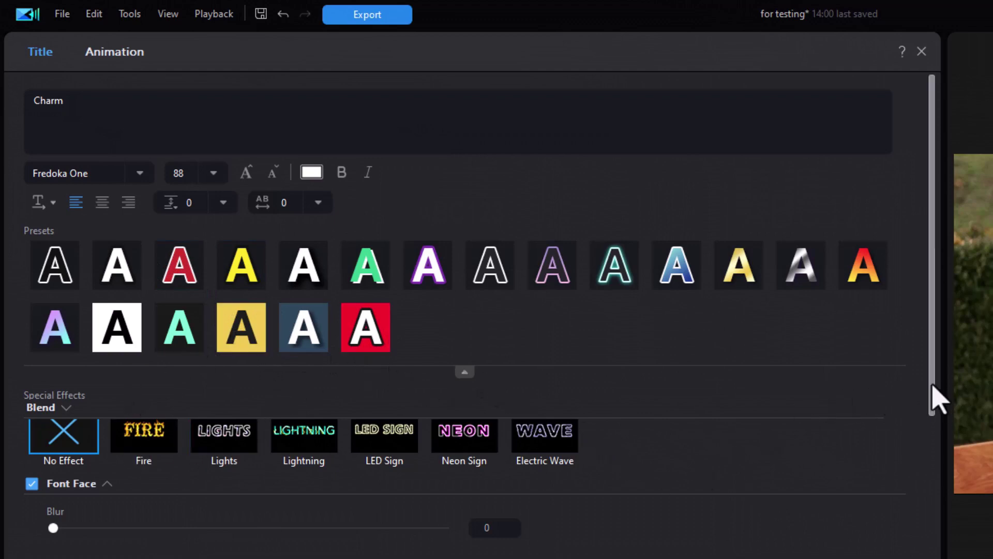
left_click_drag(931, 399, 928, 515)
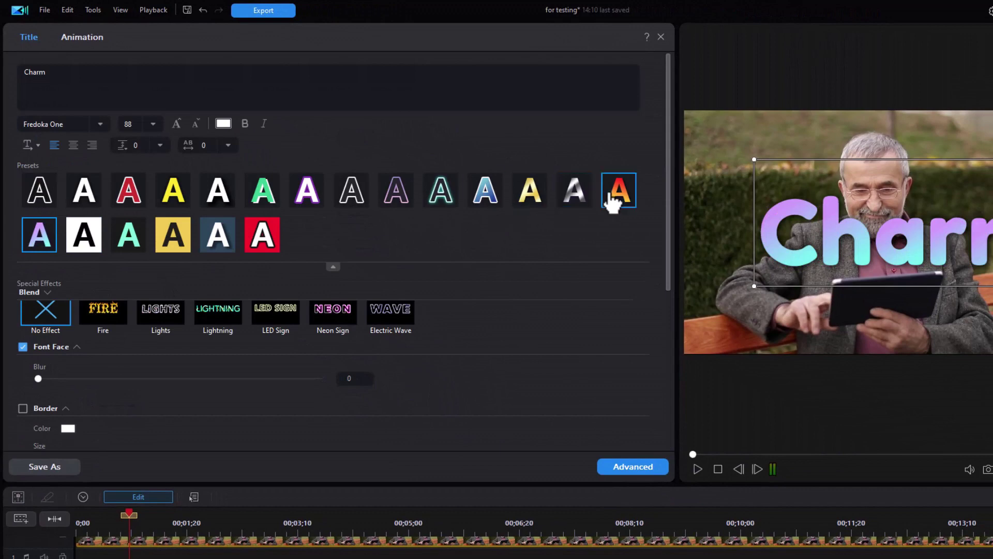
left_click(641, 467)
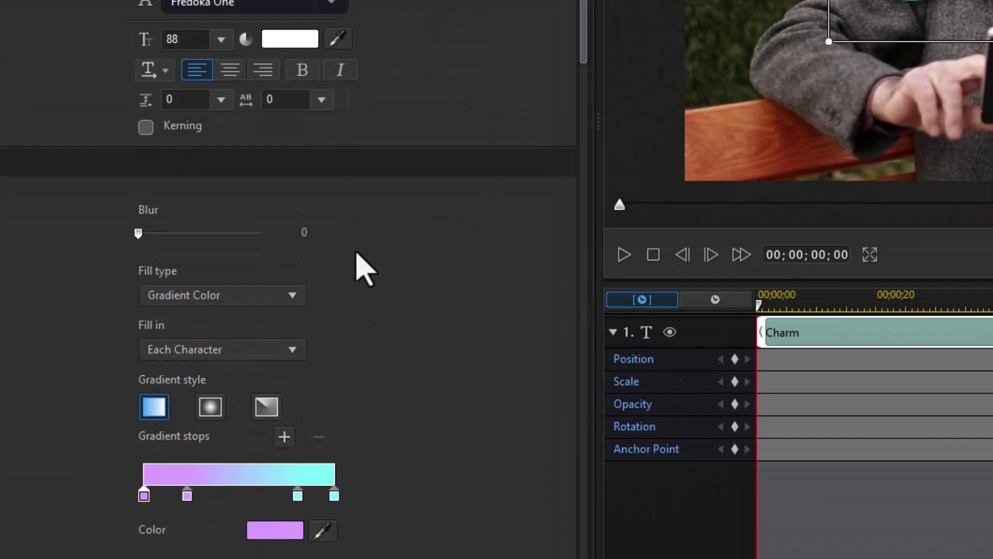